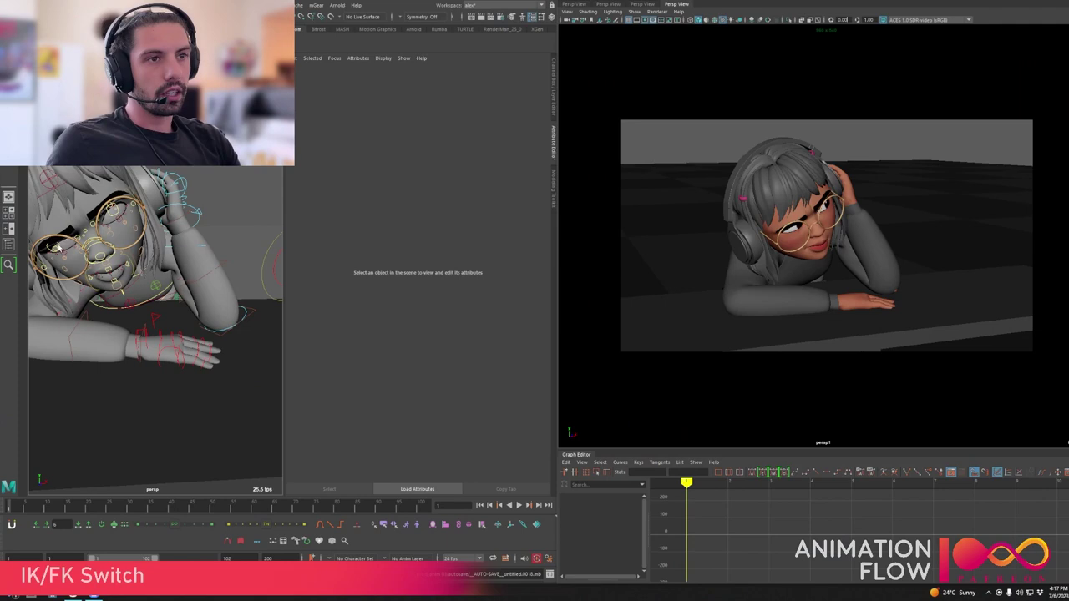
- Show the Channel Box and select the FK wrist control of the character's left arm, L_arm_fk_3_control
left_click(551, 99)
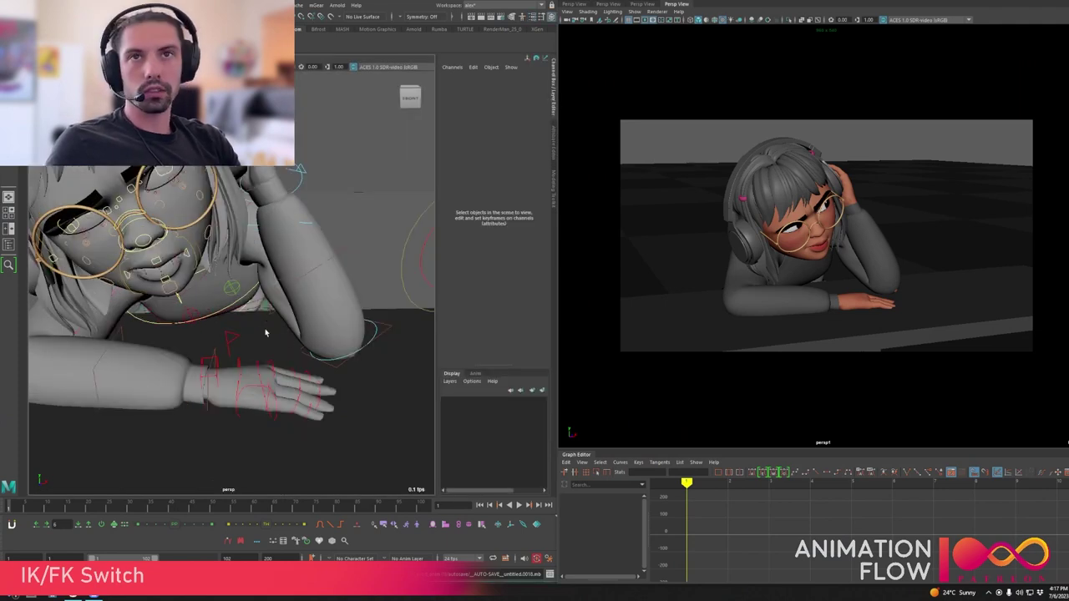
left_click_drag(227, 267, 251, 318, "alt")
right_click_drag(251, 317, 237, 326, "alt")
middle_click_drag(236, 326, 251, 341, "alt")
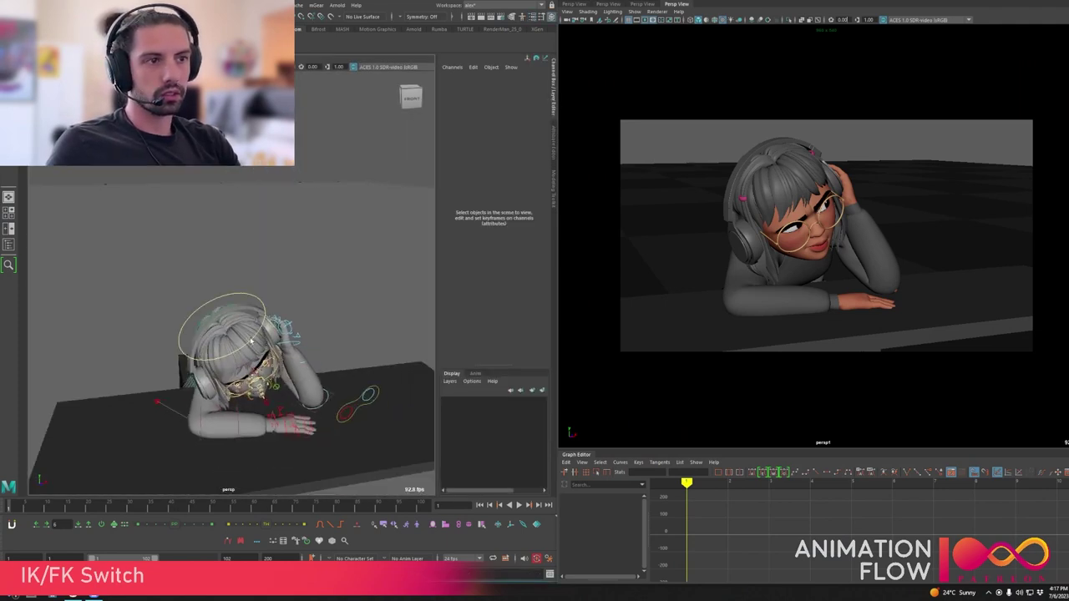
left_click(253, 343)
left_click_drag(260, 359, 252, 345, "alt")
right_click_drag(252, 346, 288, 355, "alt")
middle_click_drag(288, 355, 278, 337, "alt")
left_click_drag(278, 337, 244, 312, "alt")
left_click(333, 307)
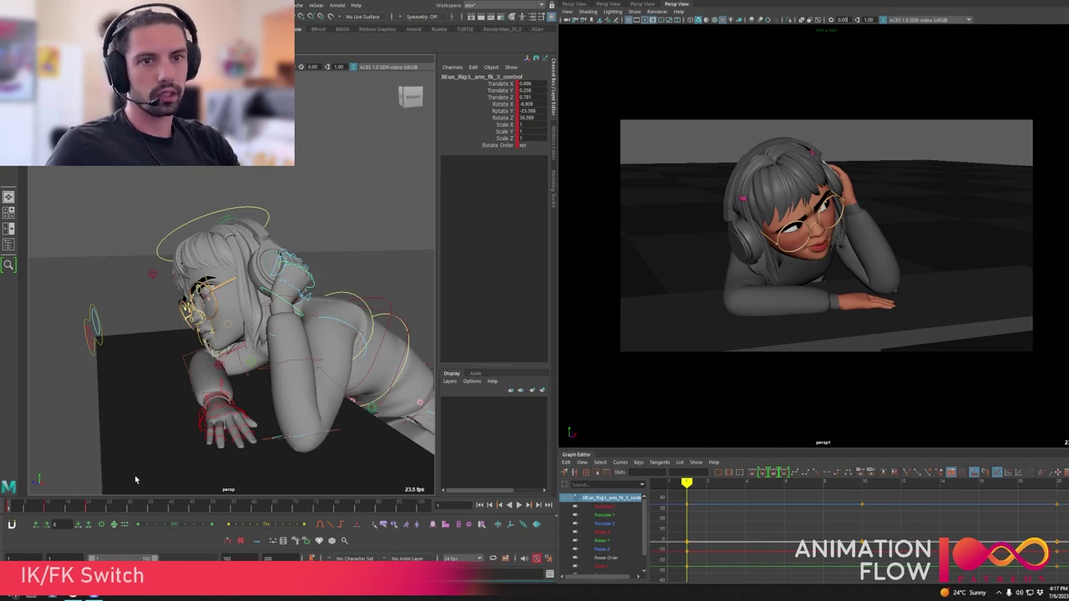
- Try to rotate the left arm's FK wrist control at frame 1
left_click_drag(24, 509, 9, 507)
left_click_drag(322, 322, 261, 307, "alt")
key("e")
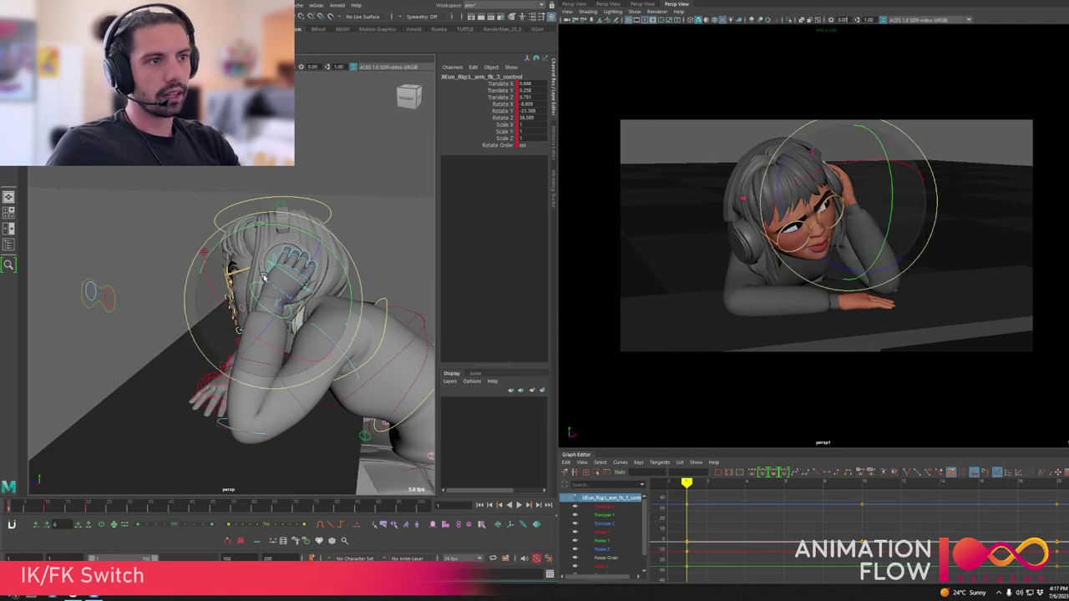
mouse_move(234, 251)
left_mouse_down()
mouse_move(235, 262)
mouse_move(234, 248)
left_mouse_up()
key("ctrl+z")
- Select the left arm's option control and set its Fk Ik attribute to 1 at frame 2
left_click_drag(265, 285, 253, 394, "alt")
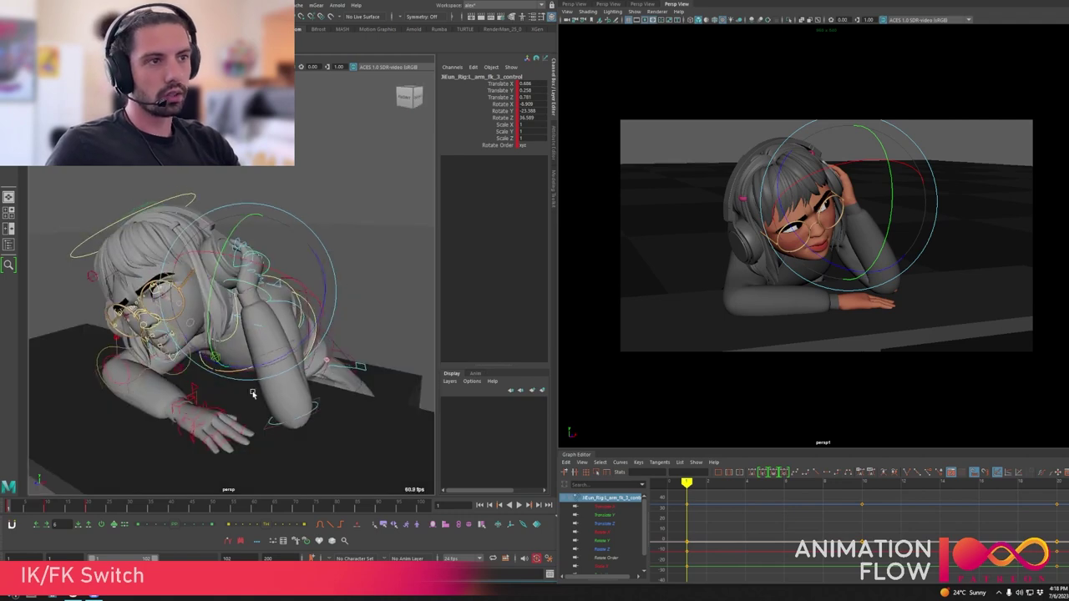
key("q")
middle_click_drag(292, 309, 267, 312, "alt")
left_click(260, 287)
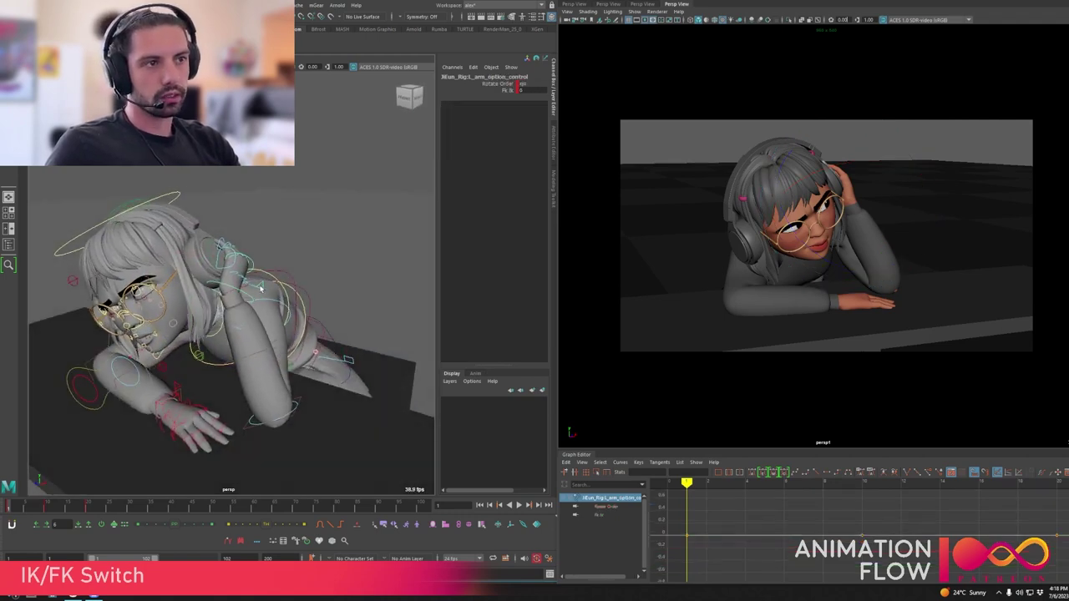
key("alt+v")
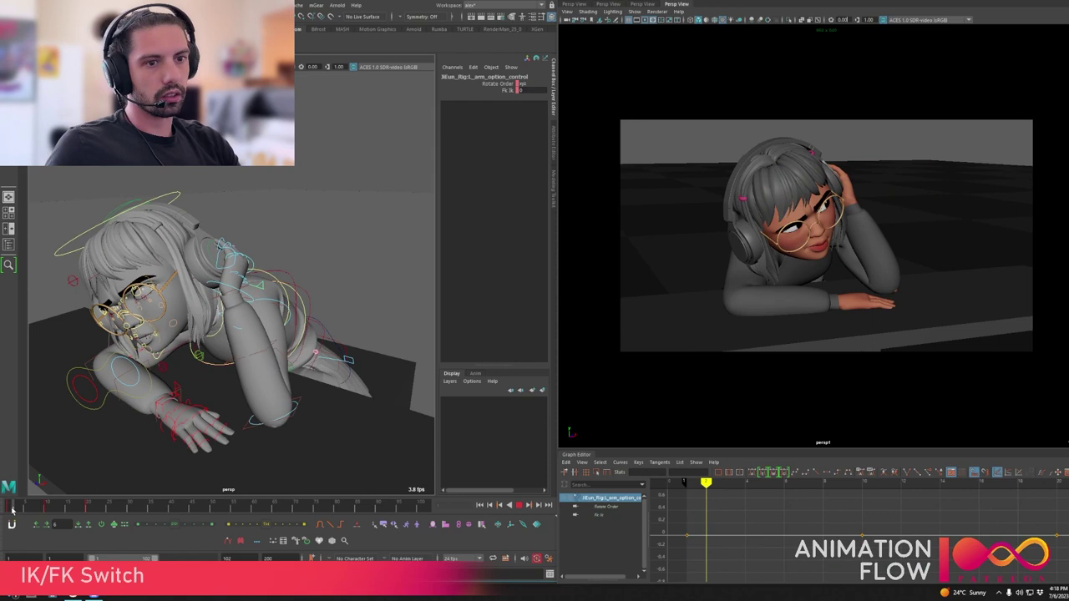
left_click(492, 91)
middle_click_drag(418, 286, 527, 288)
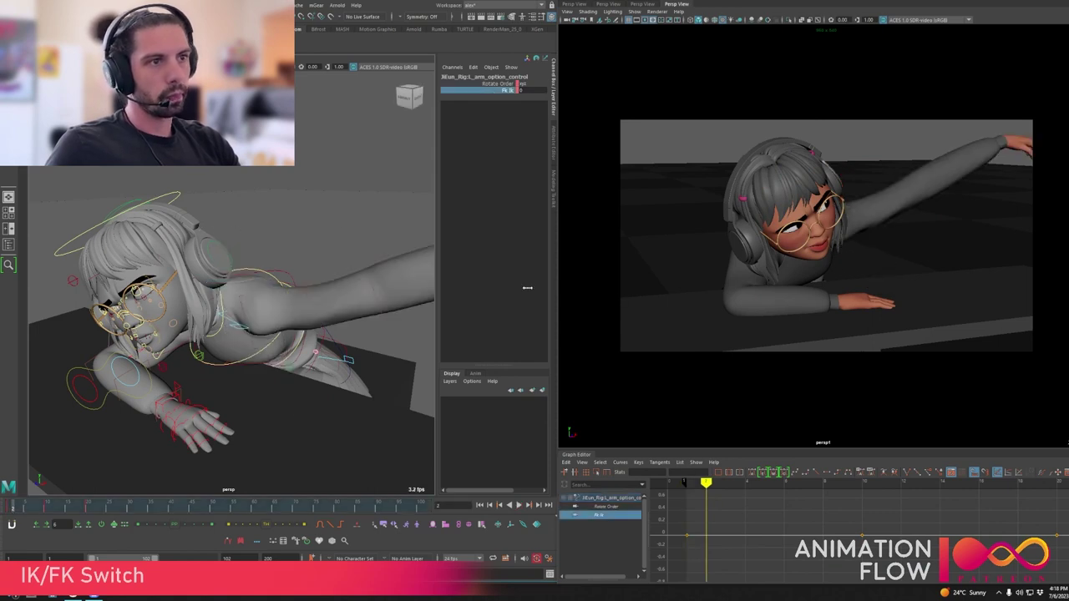
- Key the left arm's IK hand control and IK pole vector control together at frame 2
left_click_drag(245, 314, 239, 304, "alt")
scroll(243, 300, "down", 6)
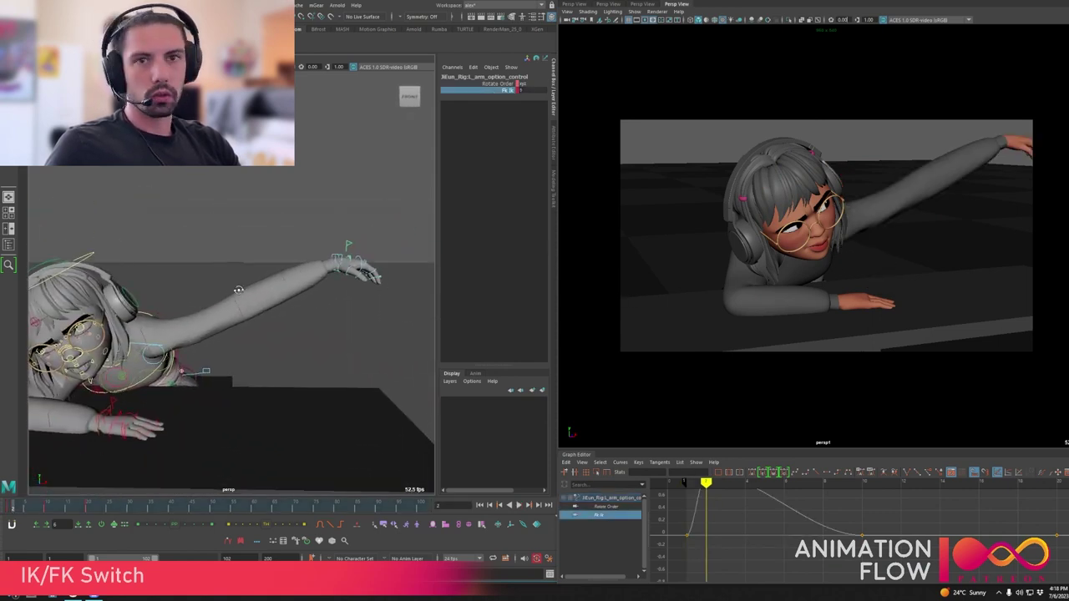
left_click(331, 265)
left_click(339, 260)
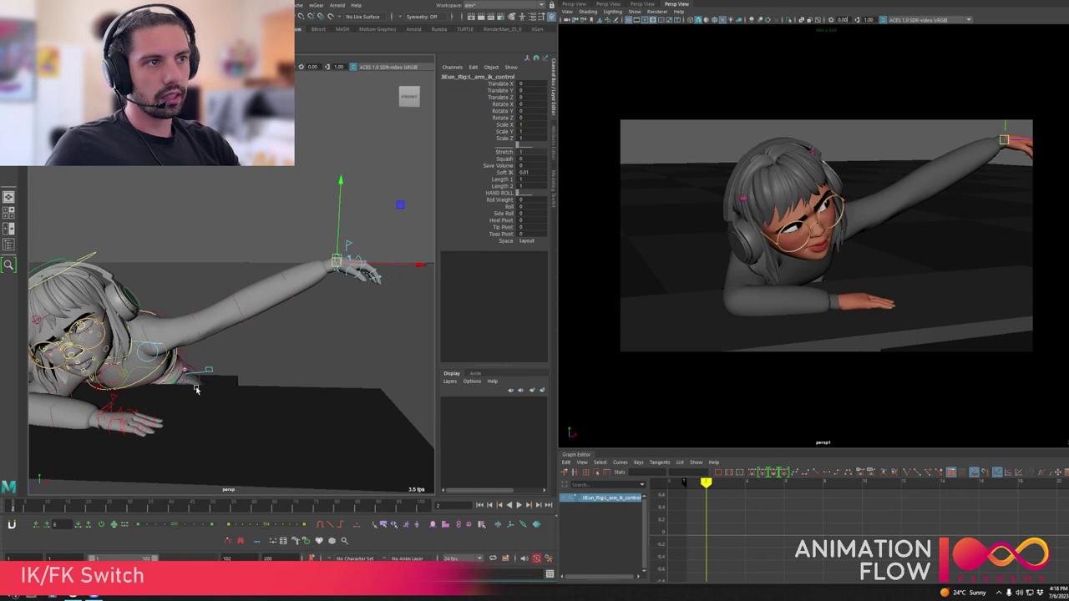
left_click_drag(284, 250, 281, 213, "alt")
left_click(270, 235, "shift")
key("s")
- At frame 1, align the left arm's IK hand control to its FK wrist control
left_click(8, 512)
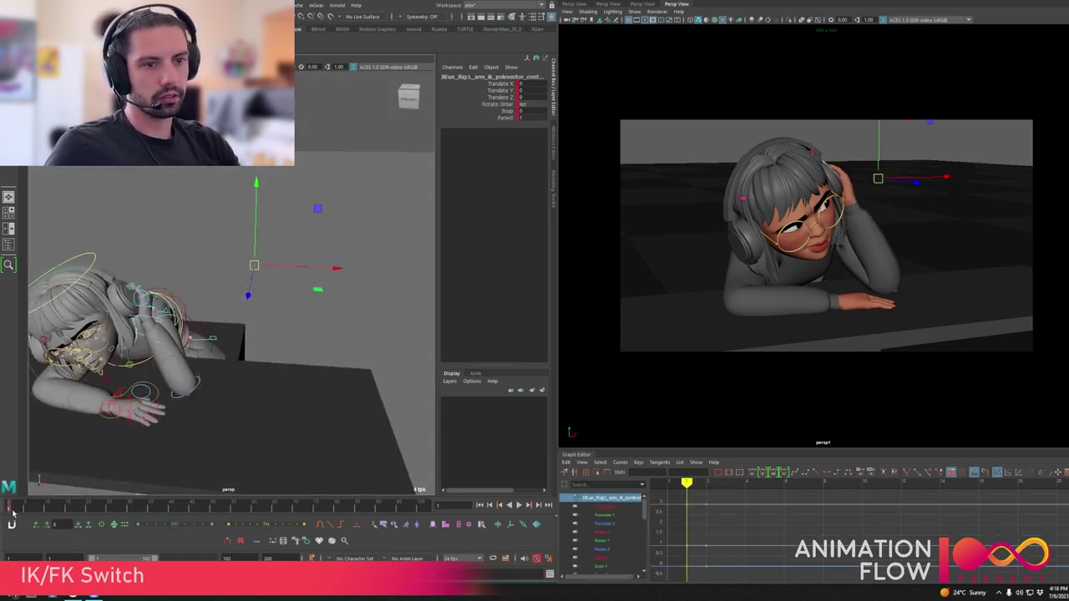
left_click(13, 513)
left_click_drag(258, 362, 251, 364, "alt")
left_click(8, 508)
left_click_drag(144, 379, 161, 365, "alt")
left_click(12, 508)
left_click(388, 241)
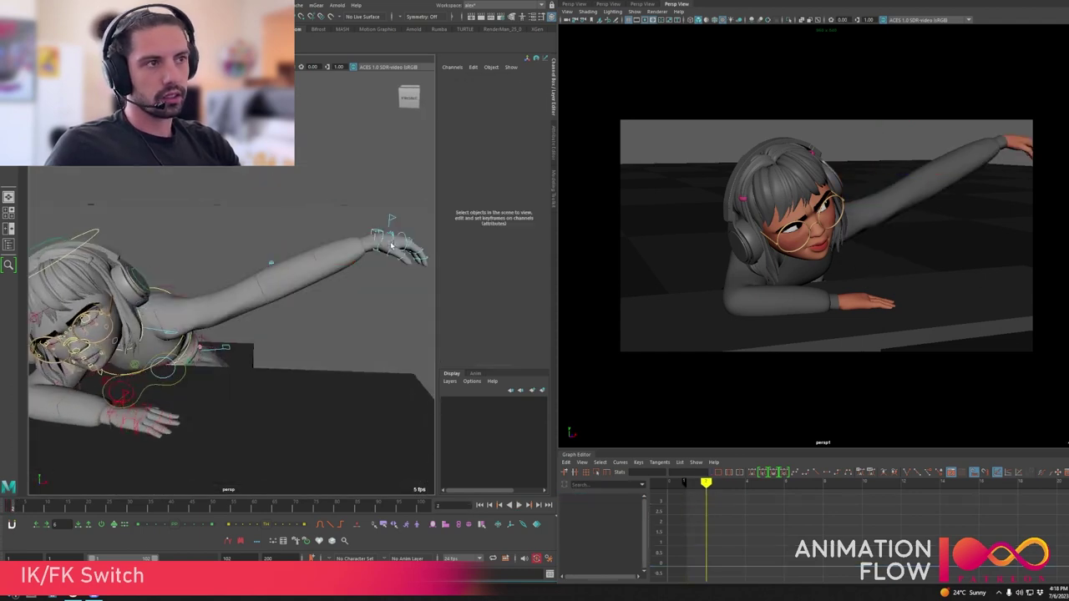
left_click(377, 227)
left_click(8, 509)
left_click_drag(132, 368, 149, 380, "alt")
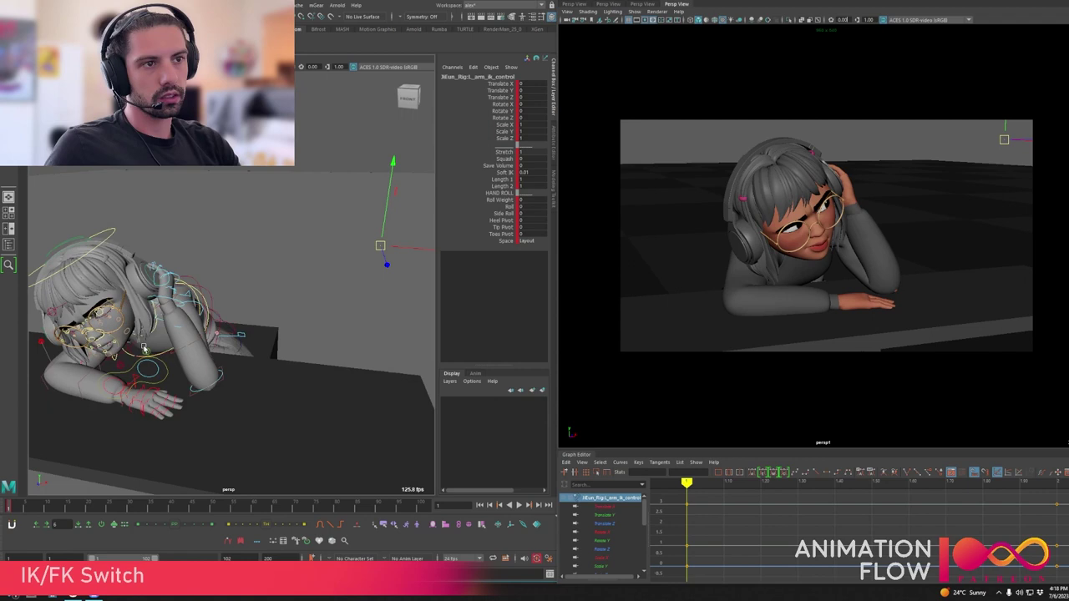
left_click(162, 292)
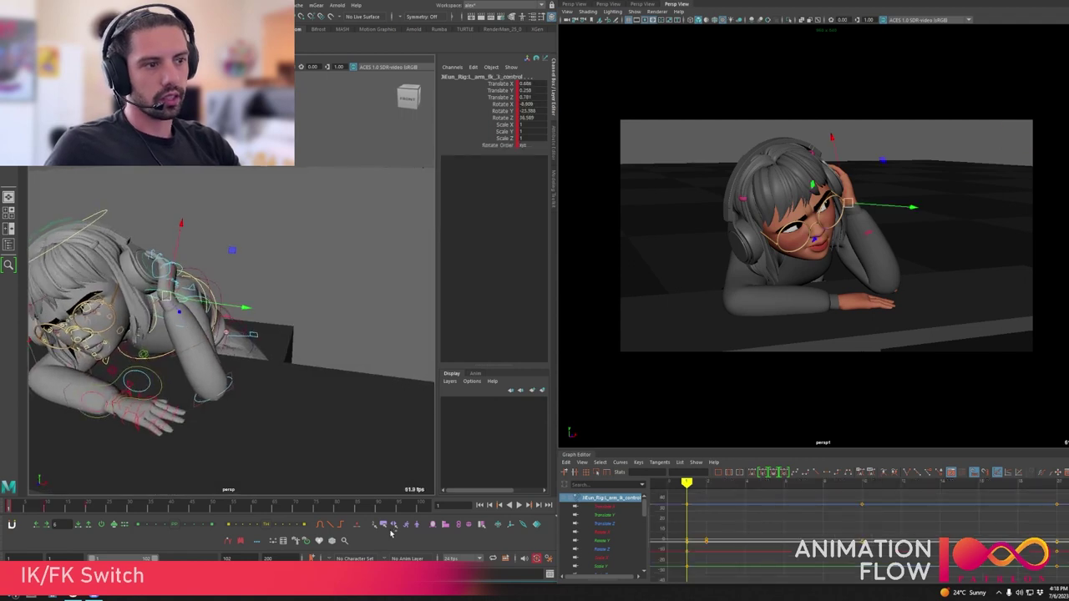
left_click(447, 526)
- Match the IK hand control at frame 2 to its aligned frame 1 values, and compare the elbow pose between both frames
left_click_drag(8, 509, 16, 509)
left_click_drag(367, 336, 351, 344, "alt")
left_click(390, 235)
left_click(407, 231)
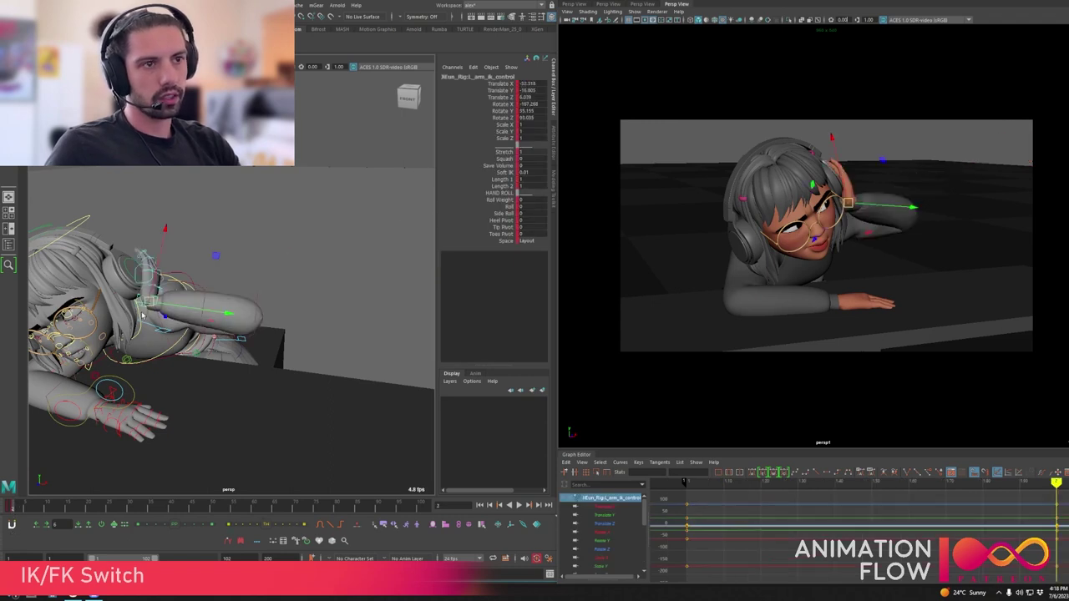
left_click_drag(141, 314, 67, 393, "alt")
left_click(8, 508)
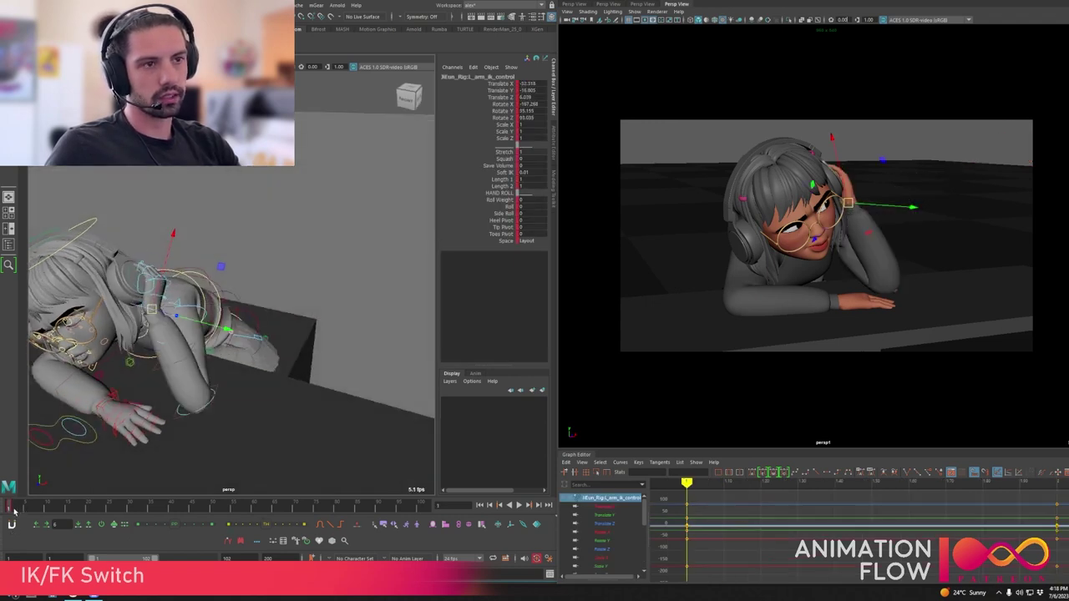
left_click(14, 510)
left_click_drag(170, 381, 112, 388, "alt")
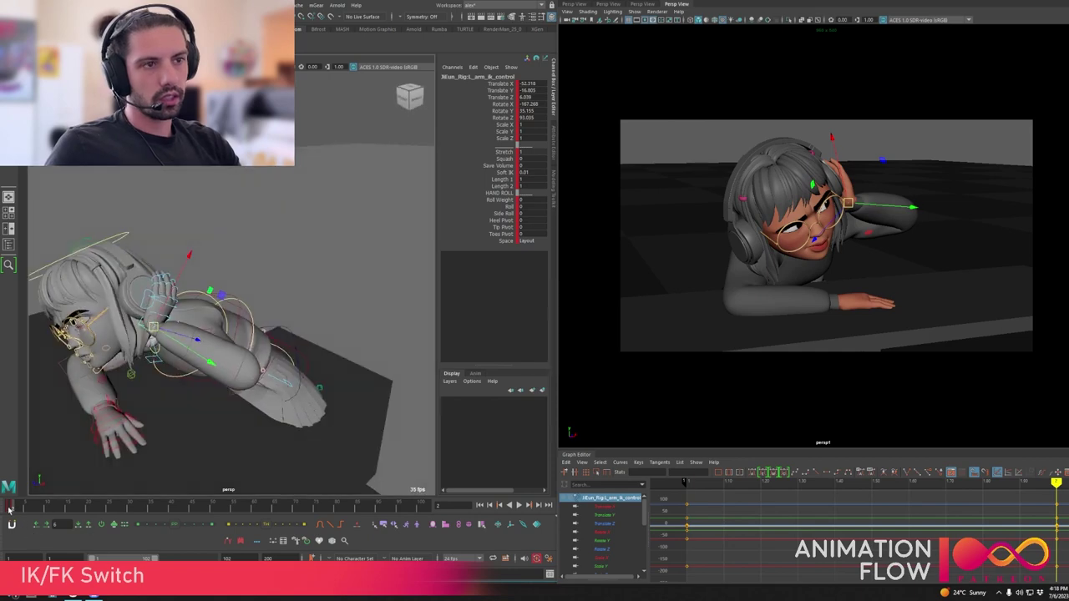
left_click_drag(10, 510, 14, 508)
mouse_move(177, 409)
left_mouse_down("alt")
mouse_move(235, 370)
mouse_move(209, 405)
left_mouse_up("alt")
- Select the left arm's IK pole vector control in wireframe display at frame 2 and move it away from the elbow
key("4")
left_click(203, 408)
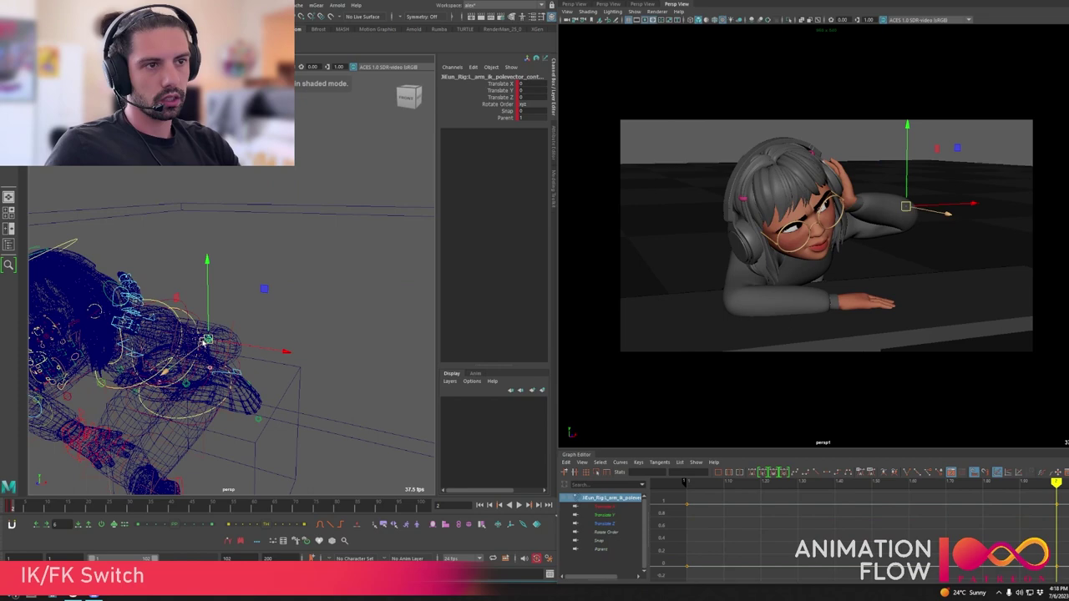
left_click_drag(204, 343, 280, 396)
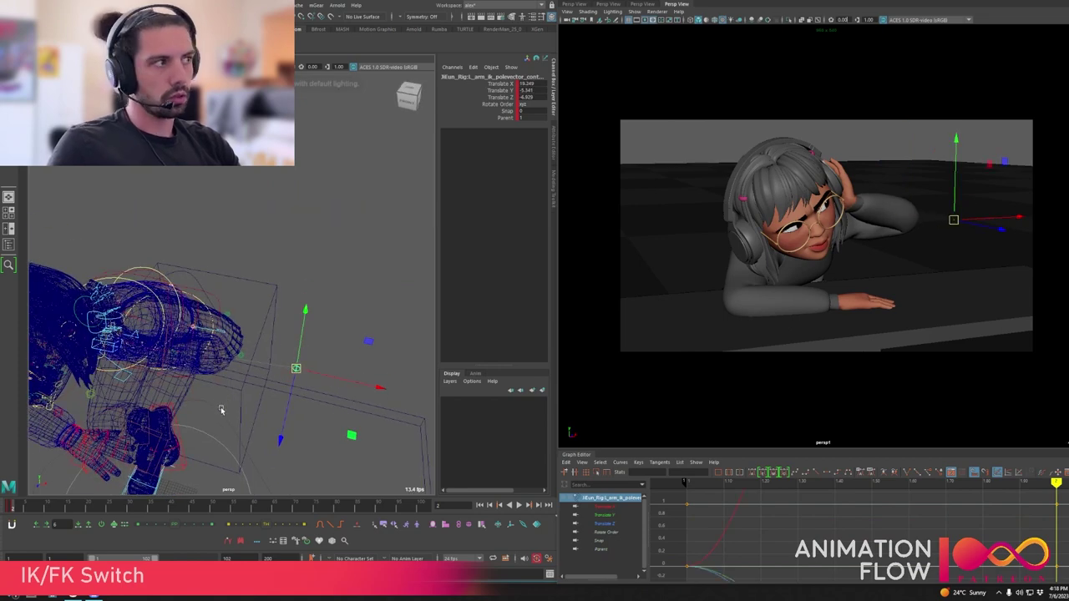
key("5")
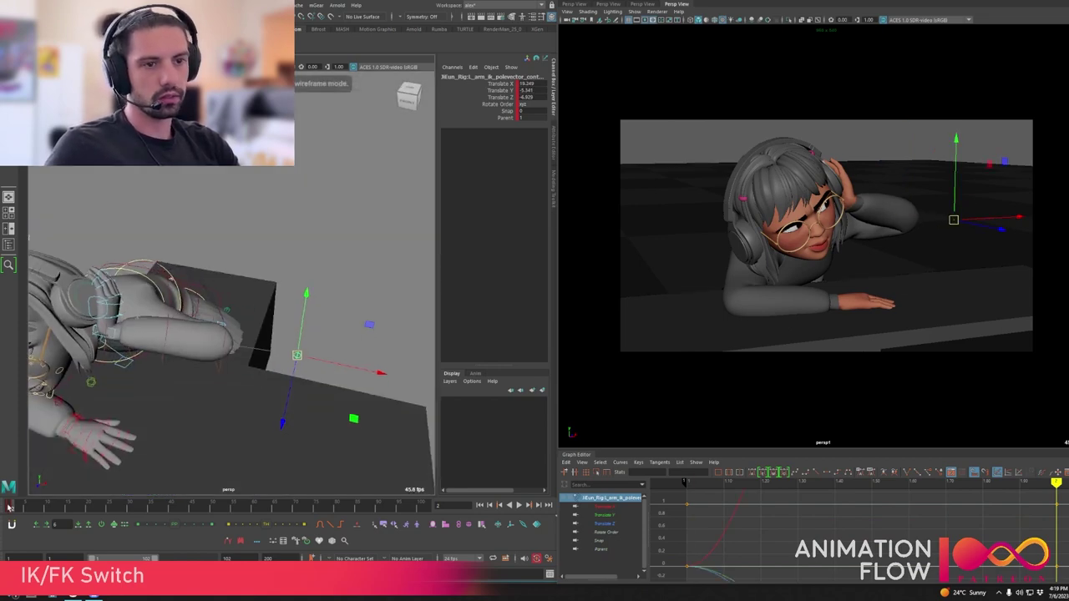
- Align the IK pole vector to the FK elbow control at frame 1, and match its frame 2 key to that position
left_click(9, 508)
left_click_drag(196, 409, 207, 371, "alt")
left_click(178, 420)
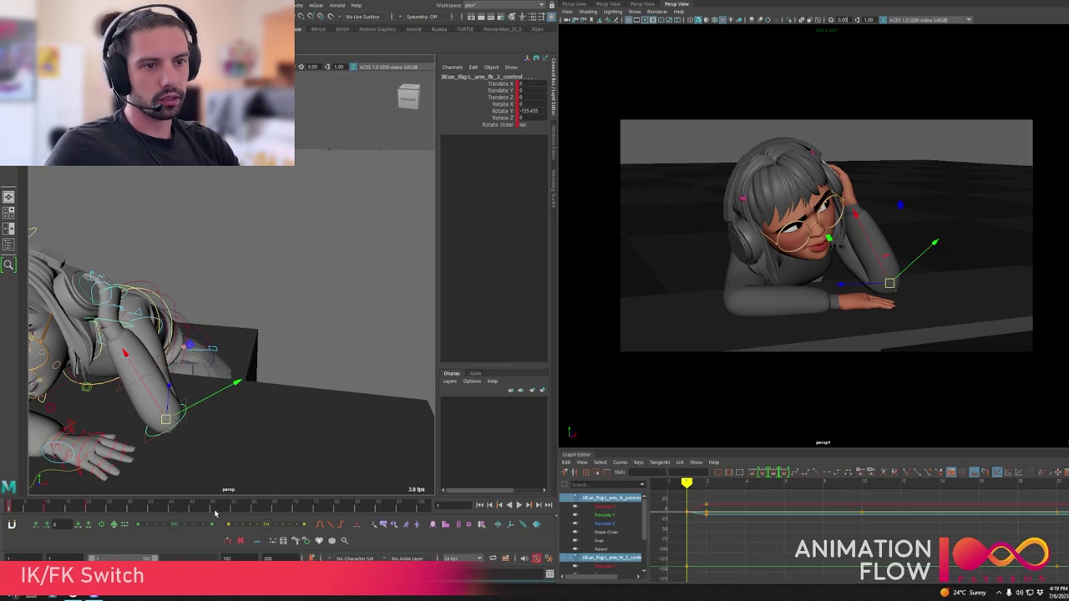
left_click(420, 526)
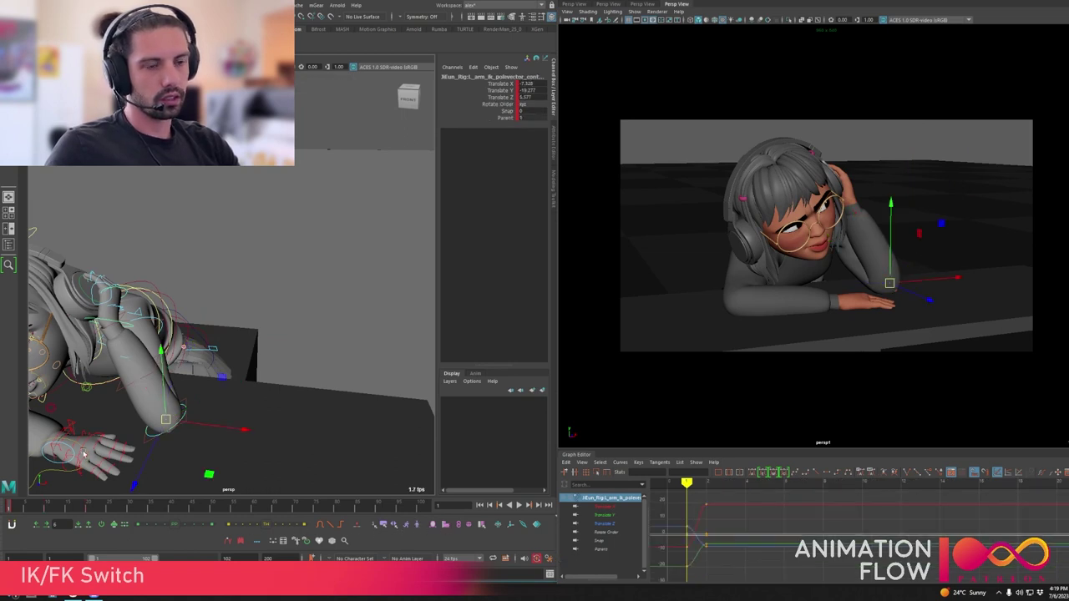
left_click(13, 507)
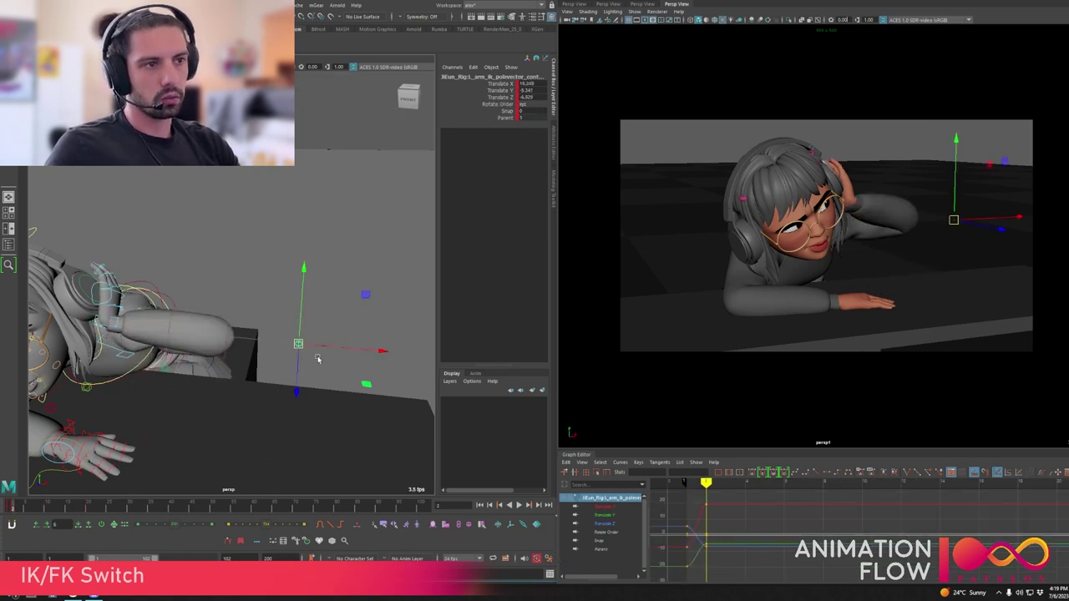
left_click(227, 525)
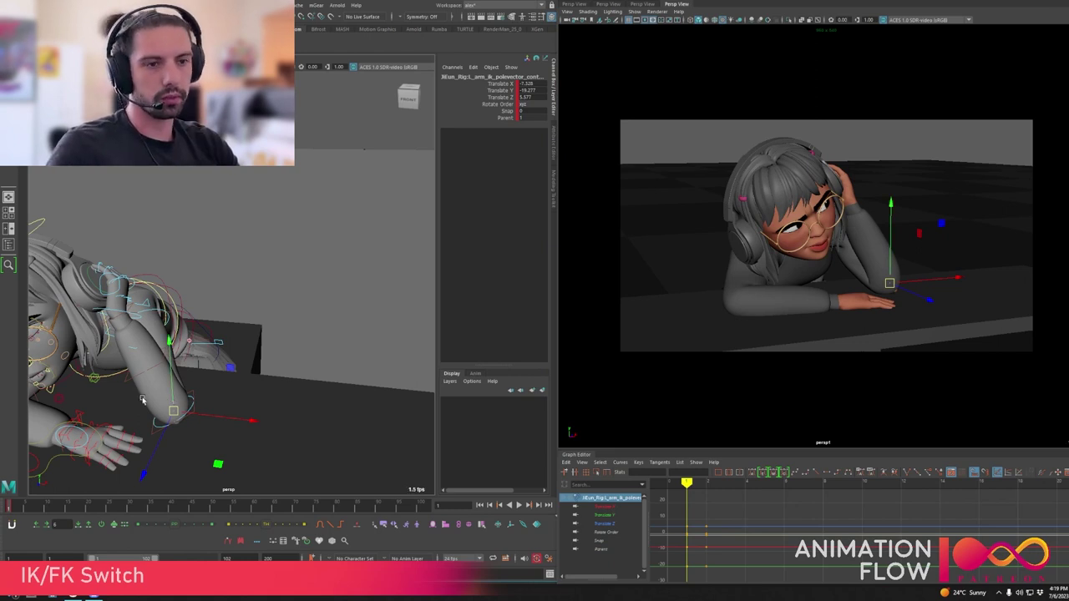
- Compare the left arm's pose between frame 1 in FK and frame 2 in IK
left_click_drag(142, 400, 194, 359, "alt")
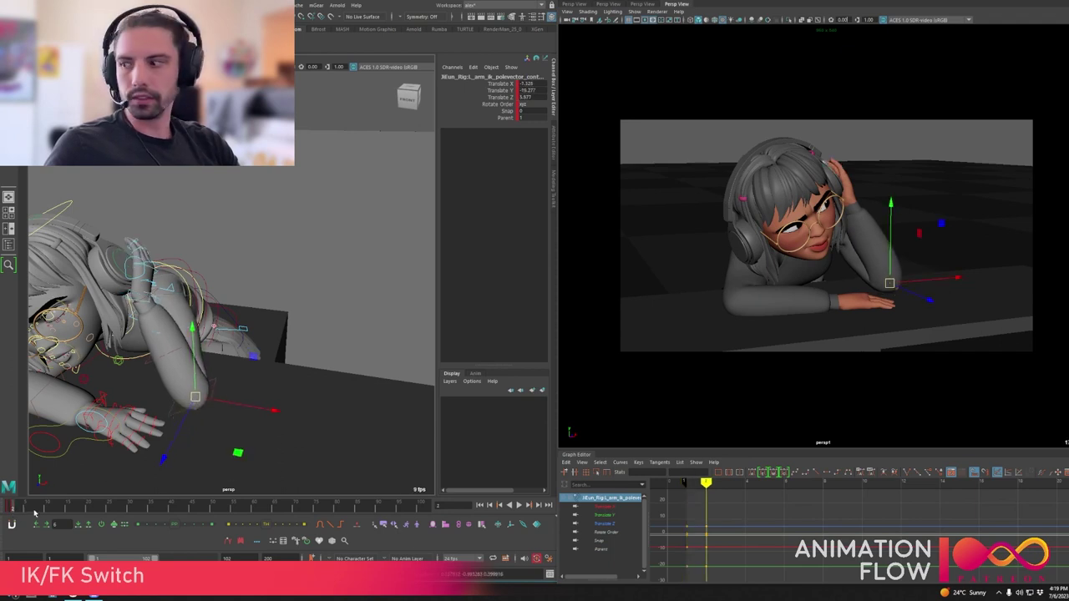
left_click_drag(12, 507, 12, 506)
left_click_drag(253, 351, 264, 337, "alt")
middle_click_drag(152, 303, 159, 310, "alt")
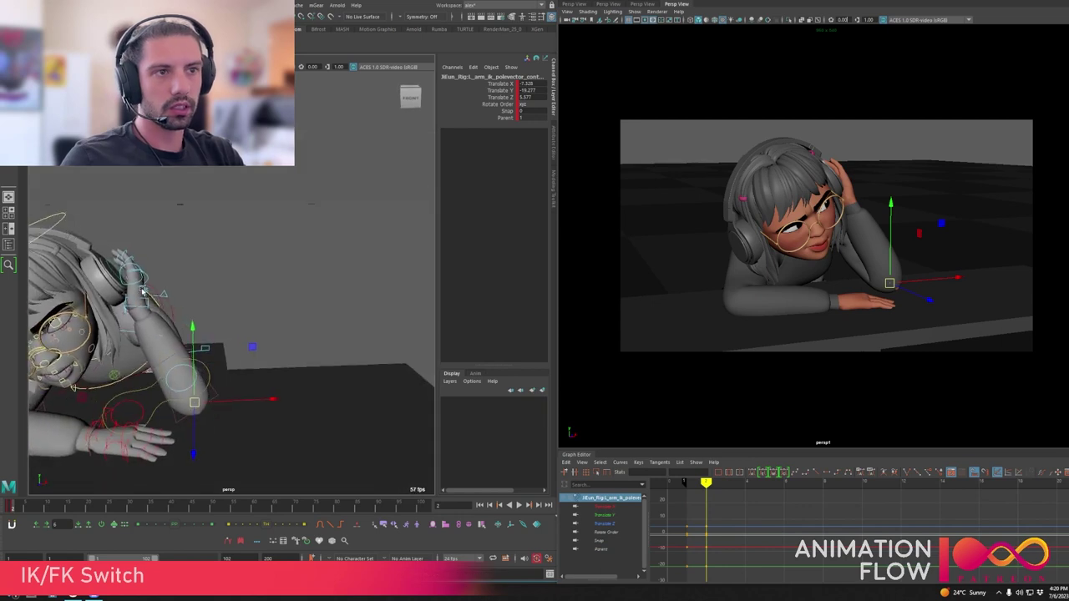
left_click(141, 288)
left_click(9, 506)
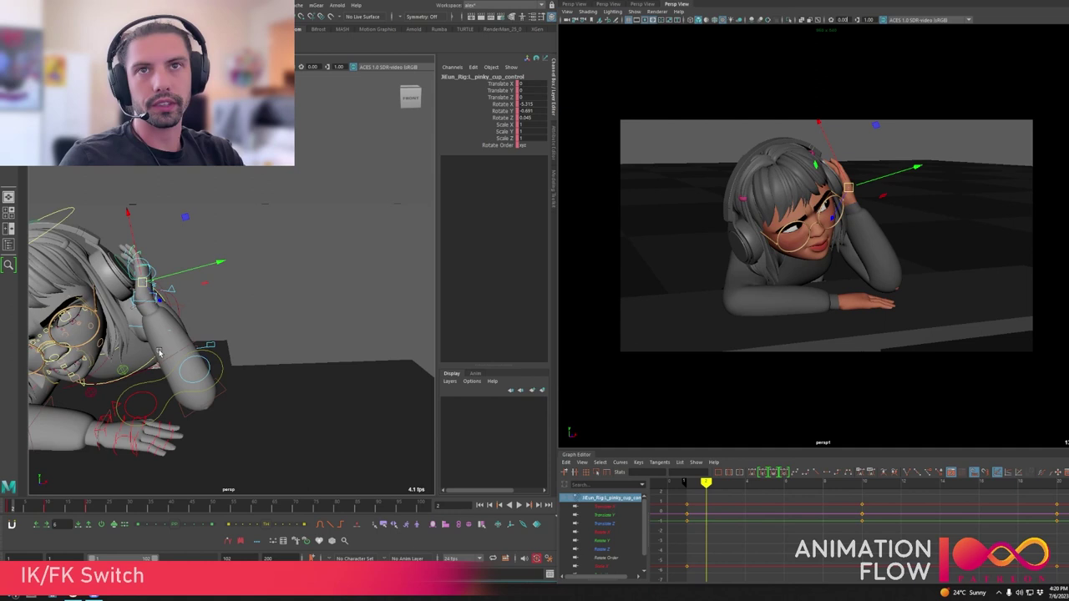
- Select all of the character's rig controls and carry the frame 2 IK pose over to frame 1
left_click_drag(159, 352, 201, 320, "alt")
right_click_drag(213, 328, 109, 258, "alt")
left_click(55, 213)
left_click_drag(55, 213, 269, 471)
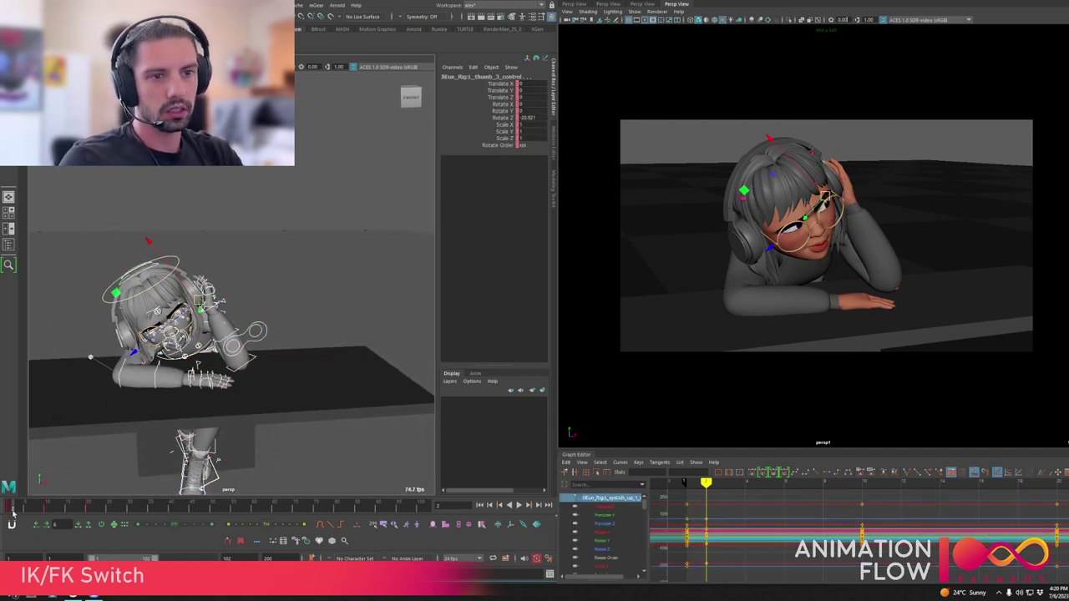
left_click_drag(13, 511, 8, 512)
key("alt+v")
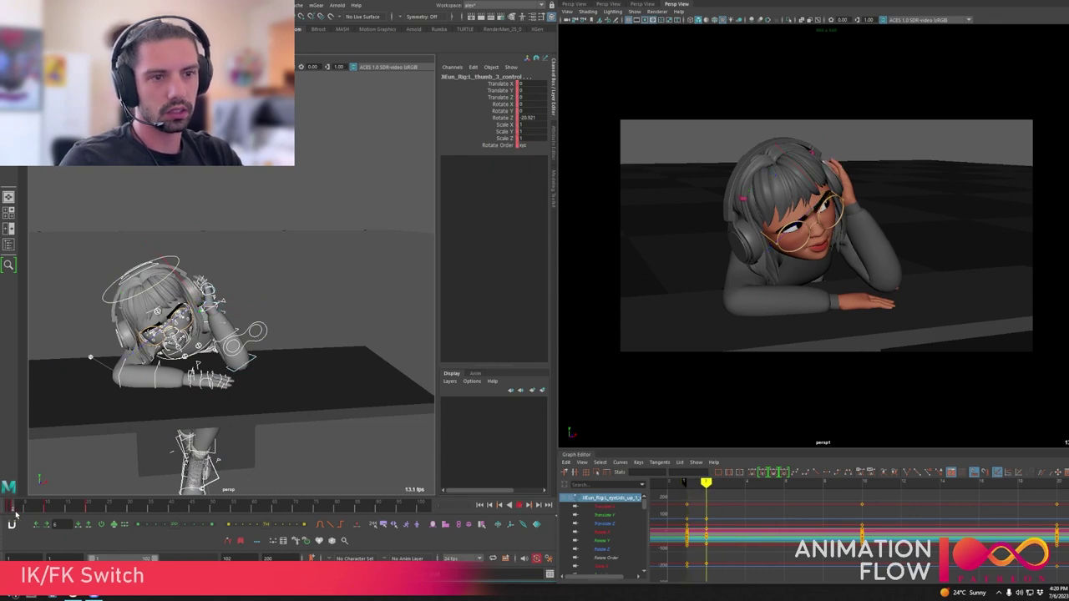
- Delete all keys of the selected controls from frame 2 onward and return to frame 1
left_click_drag(12, 508, 99, 508, "shift")
key("Delete")
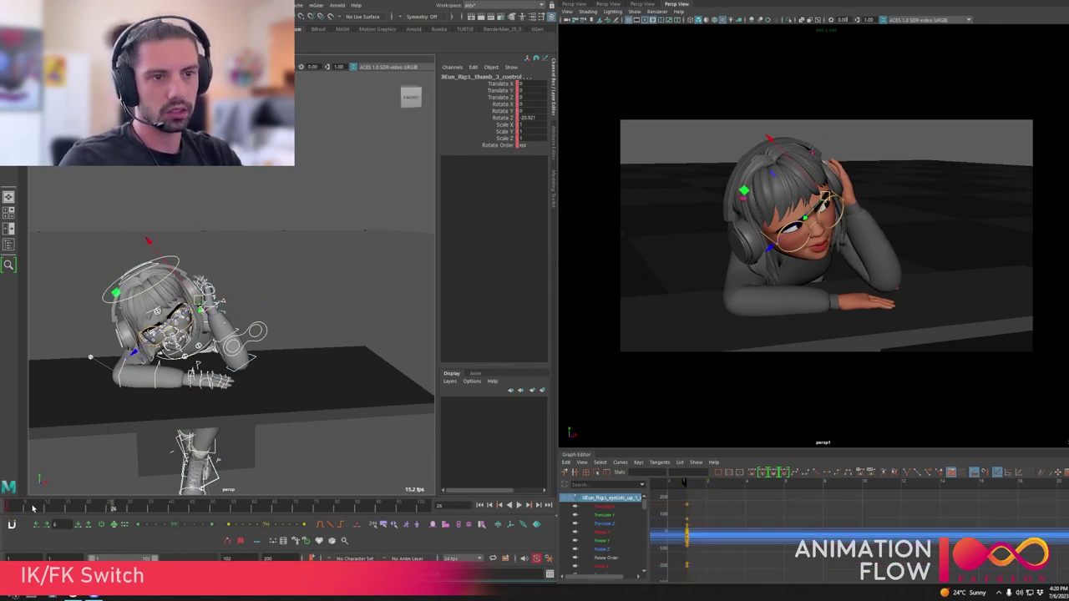
left_click(8, 510)
- At frame 10, move the left arm's IK hand control slightly and rotate it against the head
left_click_drag(246, 336, 185, 368, "alt")
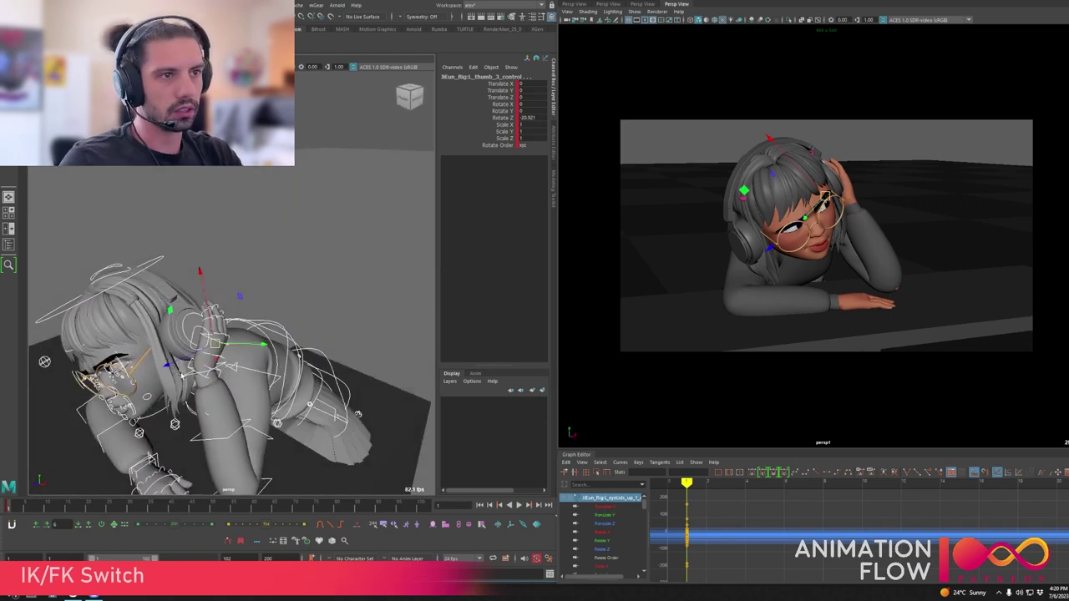
right_click_drag(185, 368, 249, 322, "alt")
left_click(278, 315)
key("e")
left_click(338, 309)
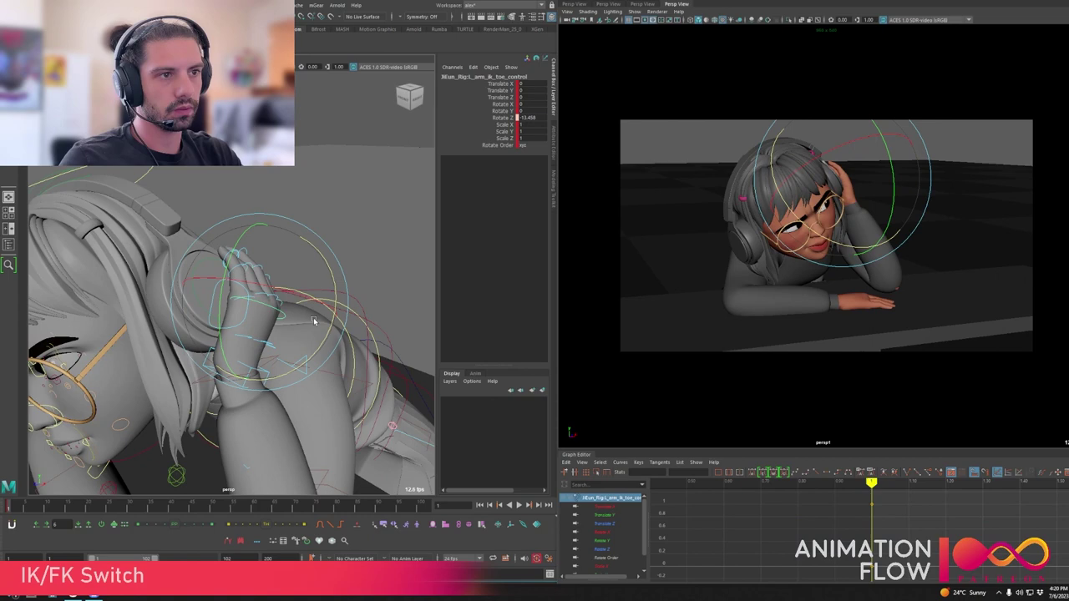
left_click_drag(337, 309, 250, 334, "alt")
left_click(210, 340)
left_click_drag(23, 510, 46, 511)
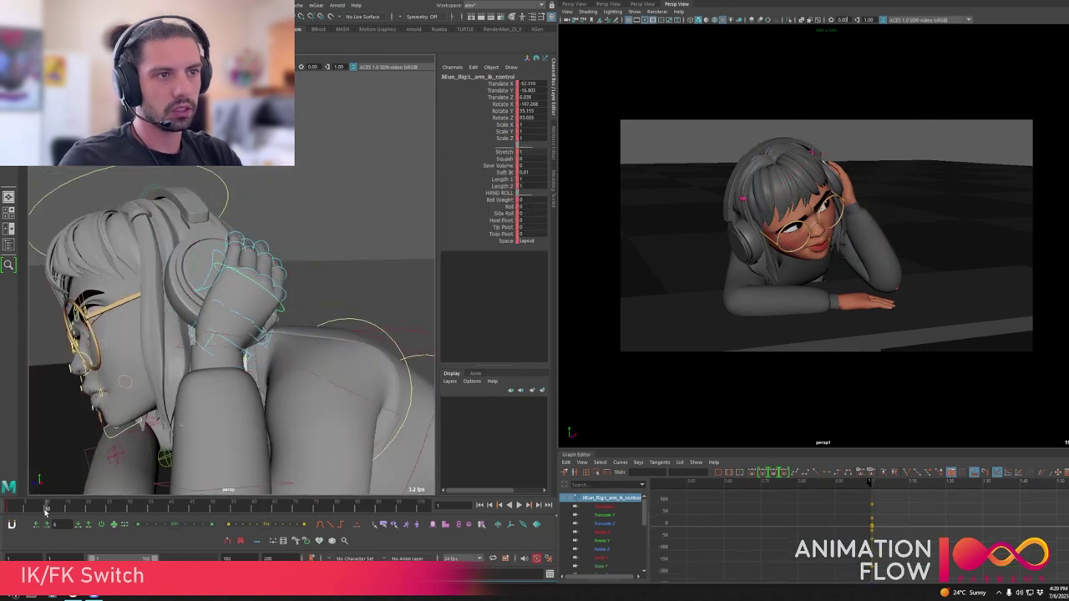
left_click_drag(218, 343, 212, 346)
key("e")
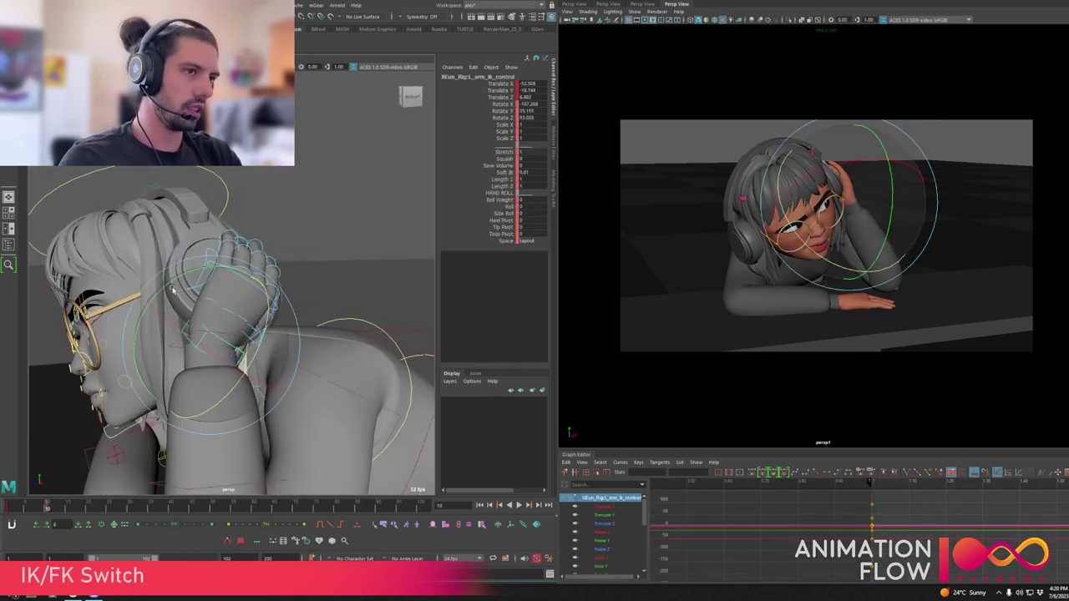
left_click_drag(171, 284, 156, 309)
- Show the working view in wireframe and select the left arm's IK pole vector control for moving
middle_click_drag(156, 309, 140, 240, "alt")
key("4")
left_click(265, 368)
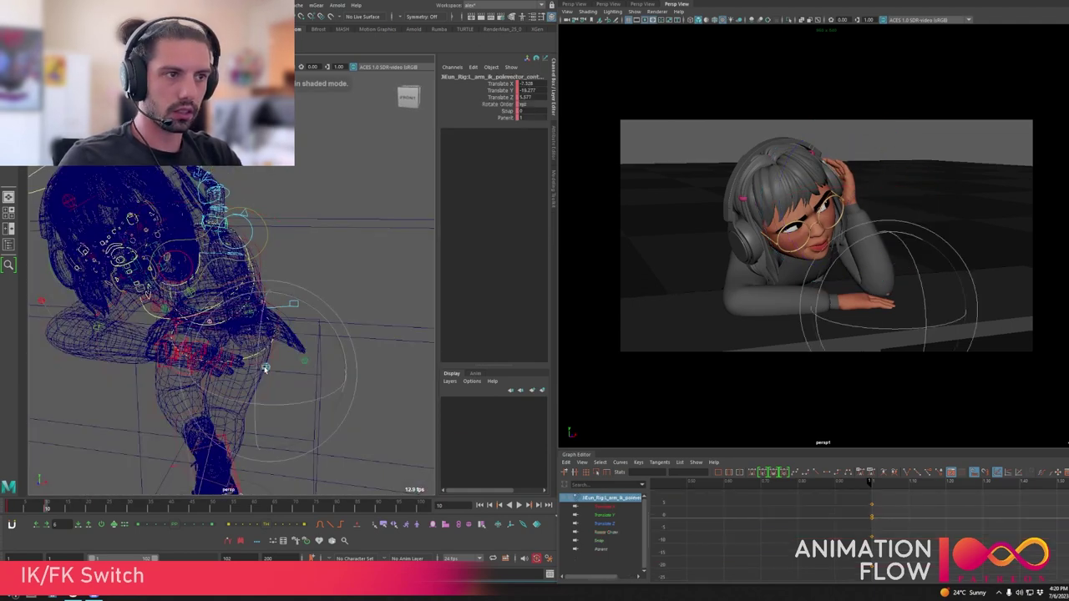
key("w")
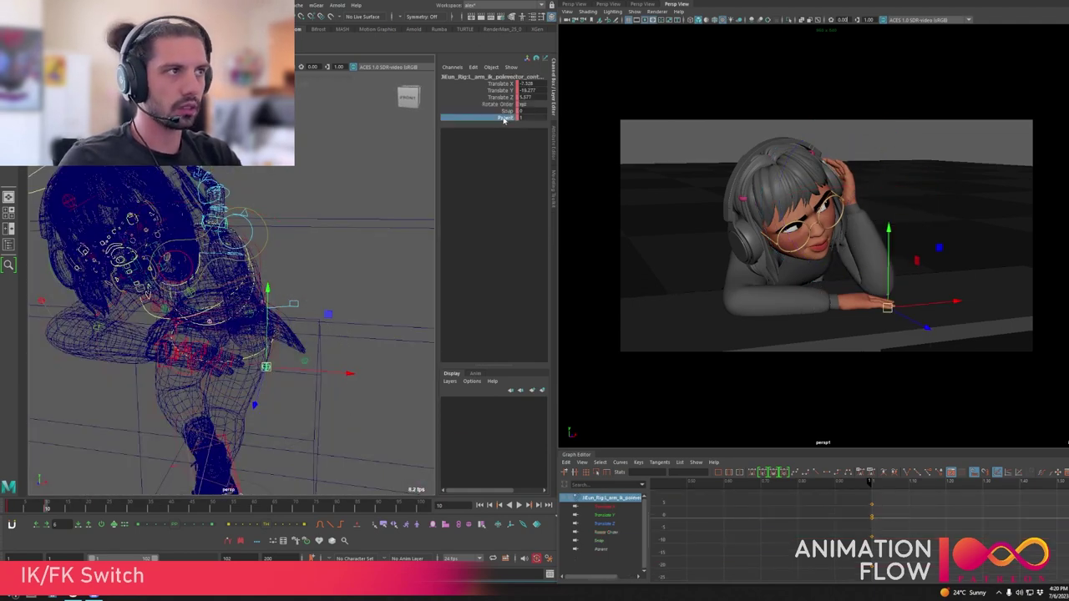
- Try changing the pole vector's Parent value to 0 directly at frame 1, and set it back to 1
middle_click_drag(393, 150, 342, 152)
middle_click_drag(242, 272, 203, 274)
left_click(10, 507)
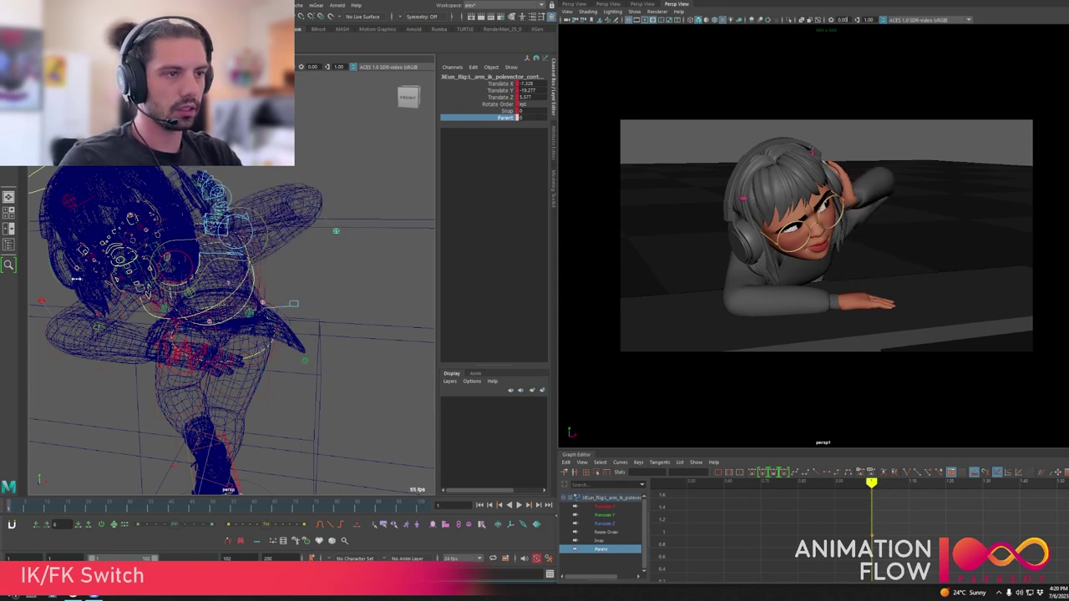
type("1")
key("Return")
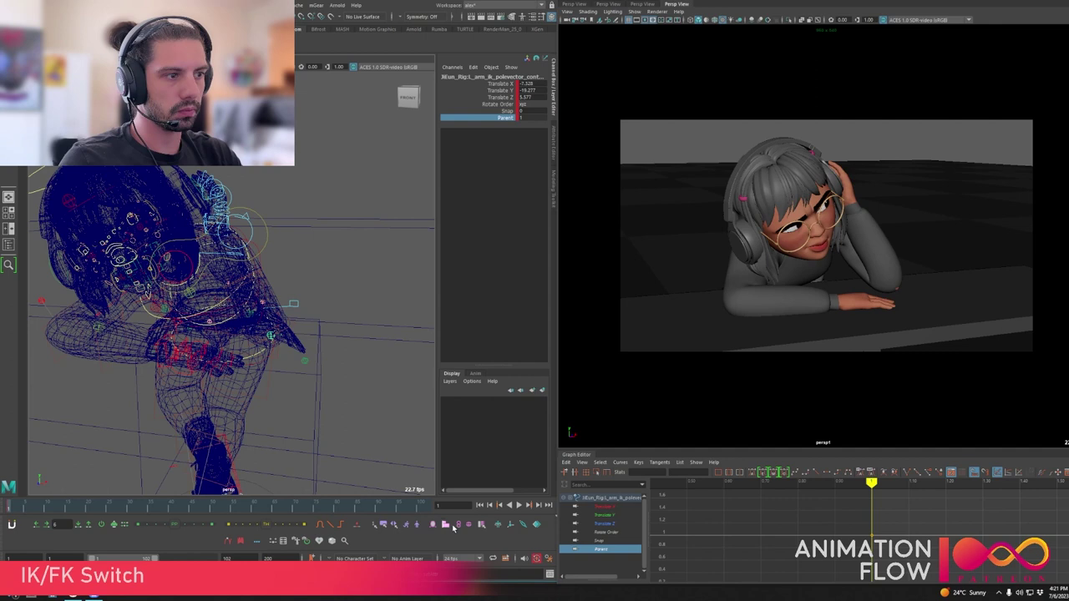
- Space-switch the pole vector's Parent to 0 on the current key while preserving the elbow's position, and play the result
left_click(481, 525)
mouse_move(467, 480)
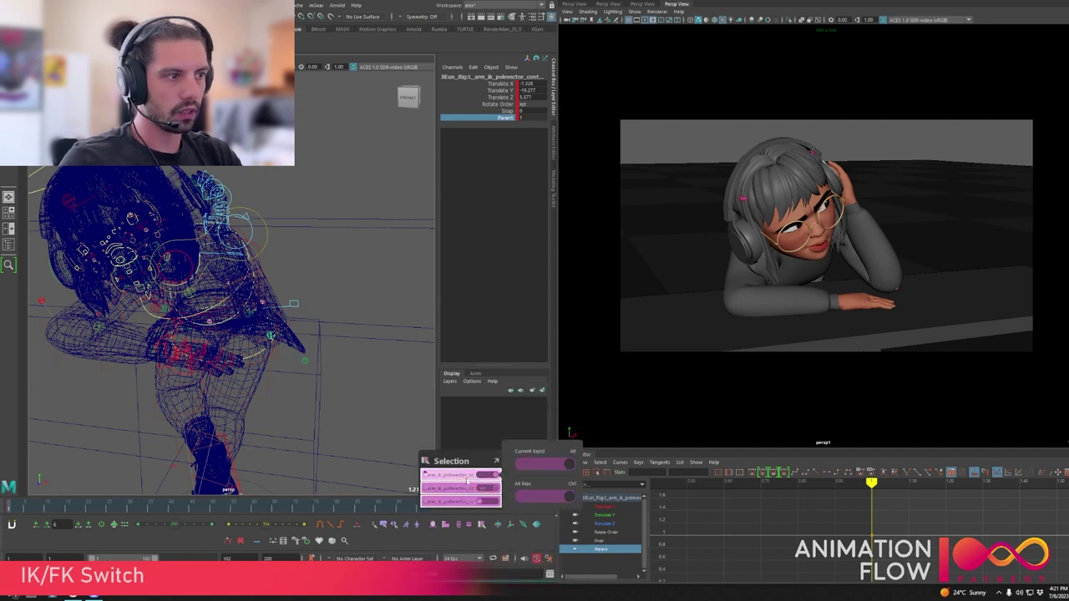
left_click(567, 464)
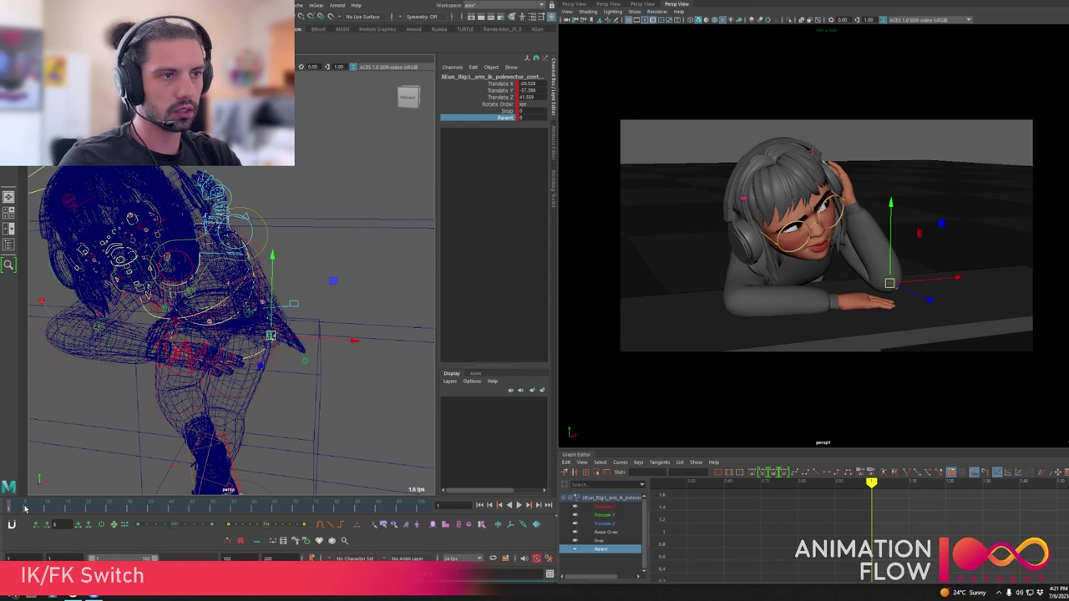
mouse_move(25, 508)
left_mouse_down()
mouse_move(63, 516)
mouse_move(45, 520)
left_mouse_up()
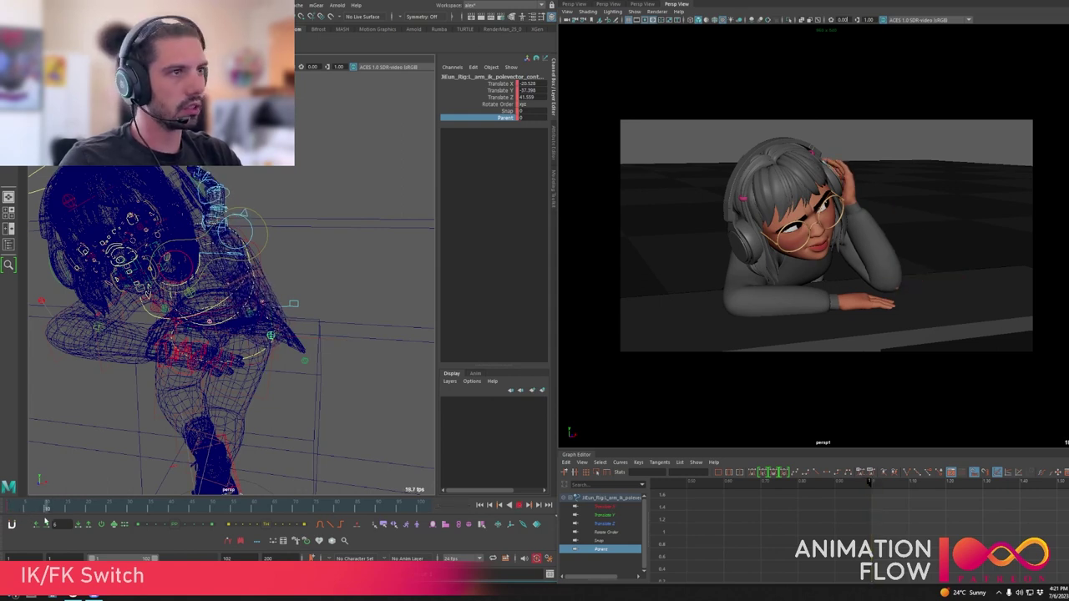
key("alt+v")
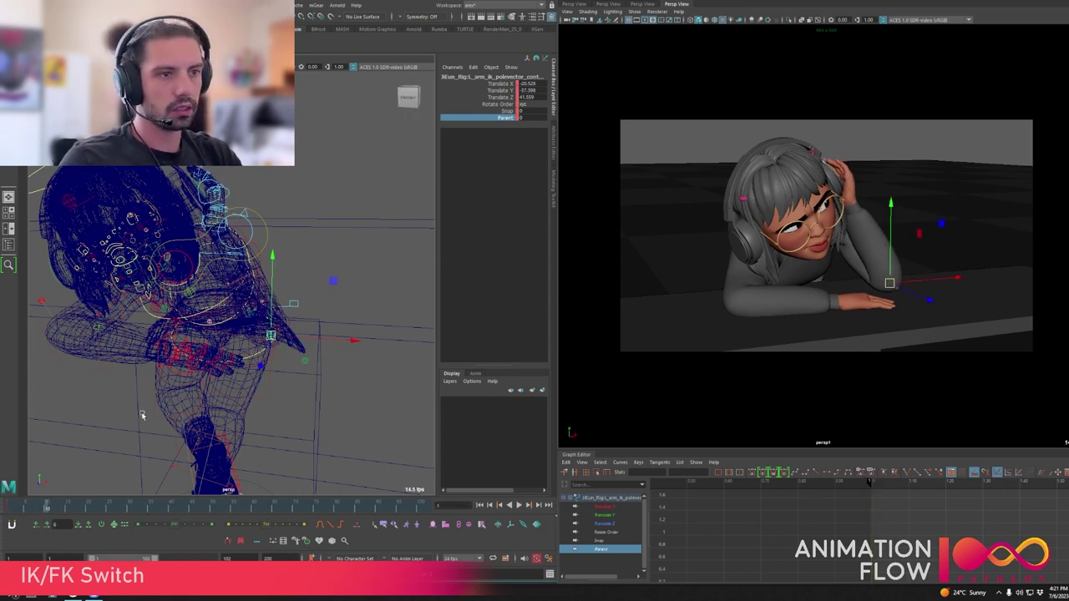
- Return to shaded display and rotate the left arm's IK hand control slightly at frame 10
left_click_drag(278, 338, 242, 250, "alt")
left_click(235, 242)
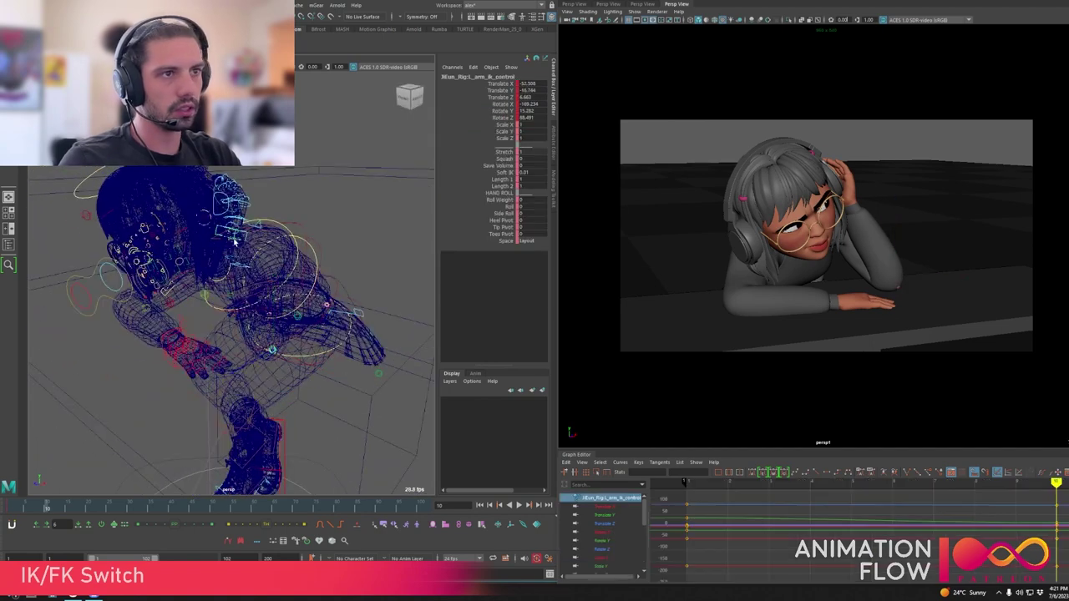
key("5")
key("e")
left_click_drag(210, 216, 174, 214)
- At frame 19, move the left IK hand control away from the head out to the side and rotate the hand
left_click_drag(47, 508, 86, 513)
key("w")
left_click_drag(855, 203, 968, 208)
key("e")
left_click_drag(921, 281, 978, 253)
key("w")
left_click_drag(958, 210, 955, 231)
left_click_drag(311, 314, 358, 278, "alt")
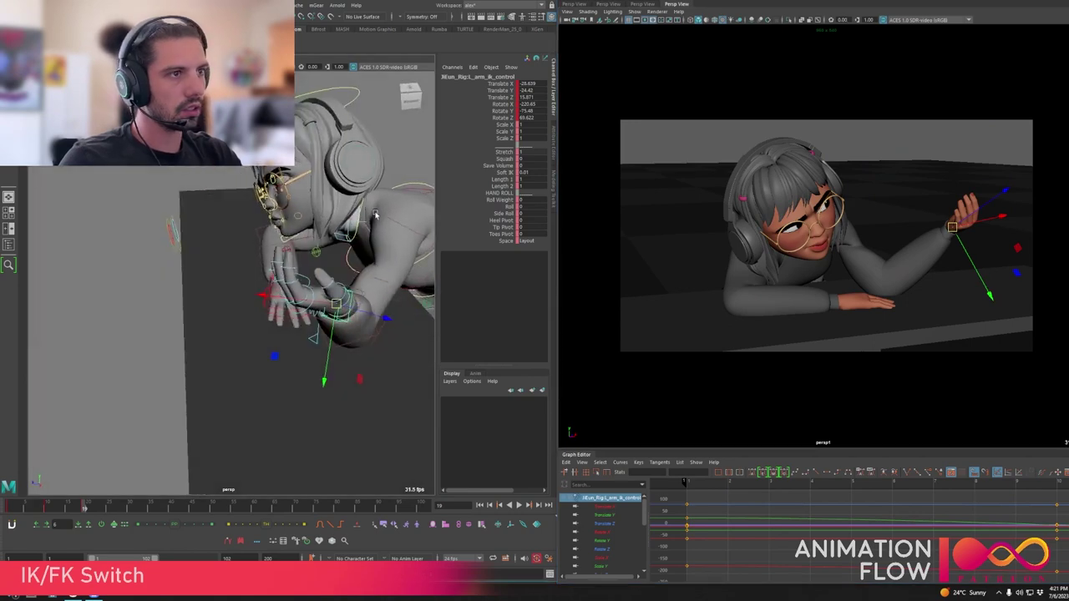
- Select all of the character's rig controls, key them at frame 10, and move the frame 19 keys to frame 20
left_click(359, 276)
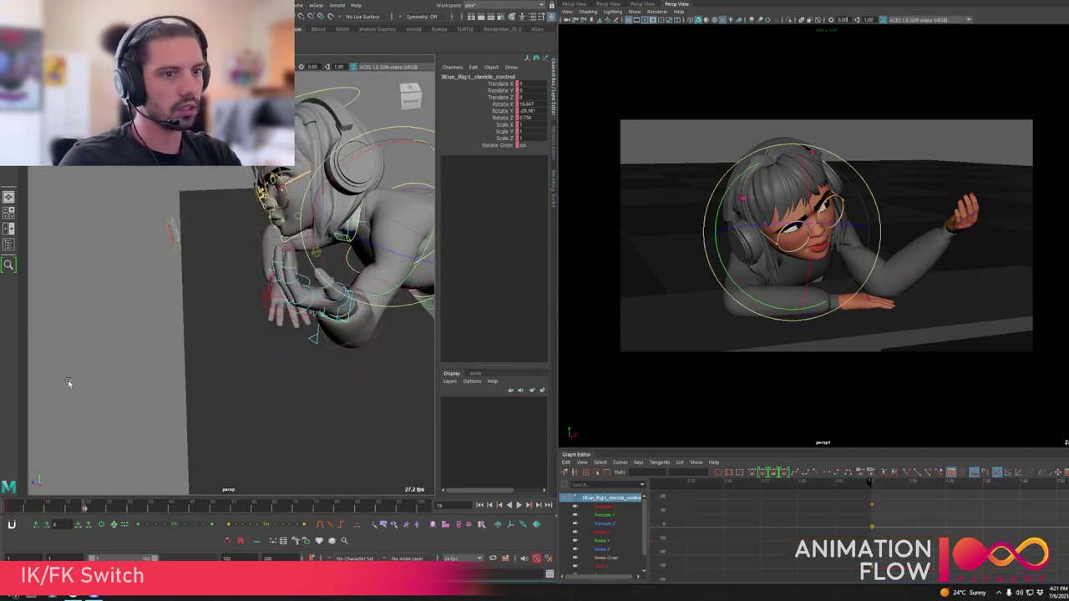
left_click_drag(70, 384, 201, 359, "alt")
right_click_drag(200, 359, 168, 206, "alt")
left_click(168, 205)
left_click_drag(168, 205, 428, 459)
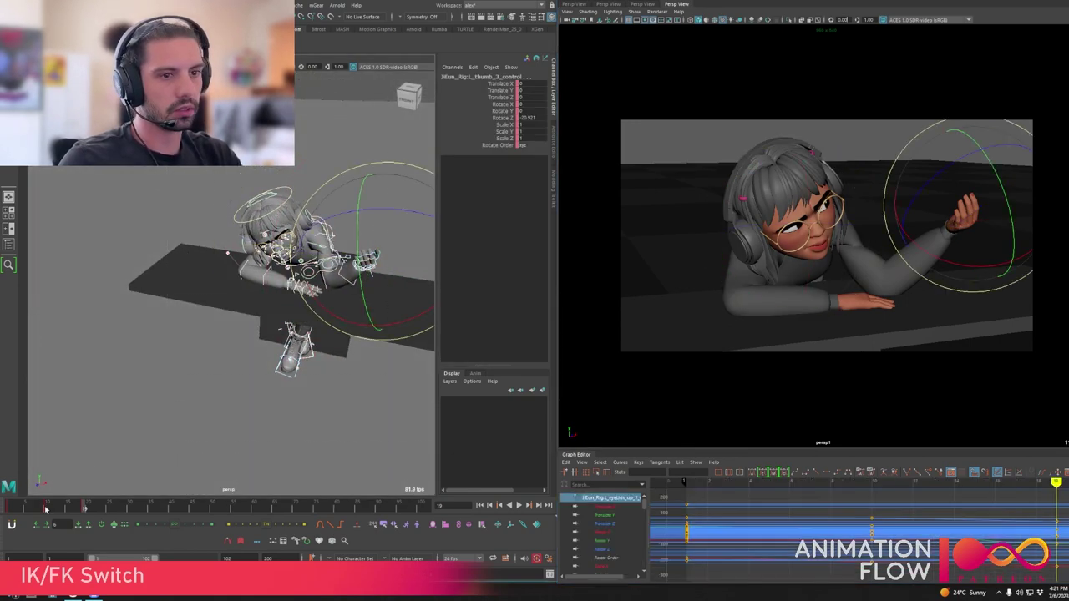
left_click(47, 509)
left_click(83, 508)
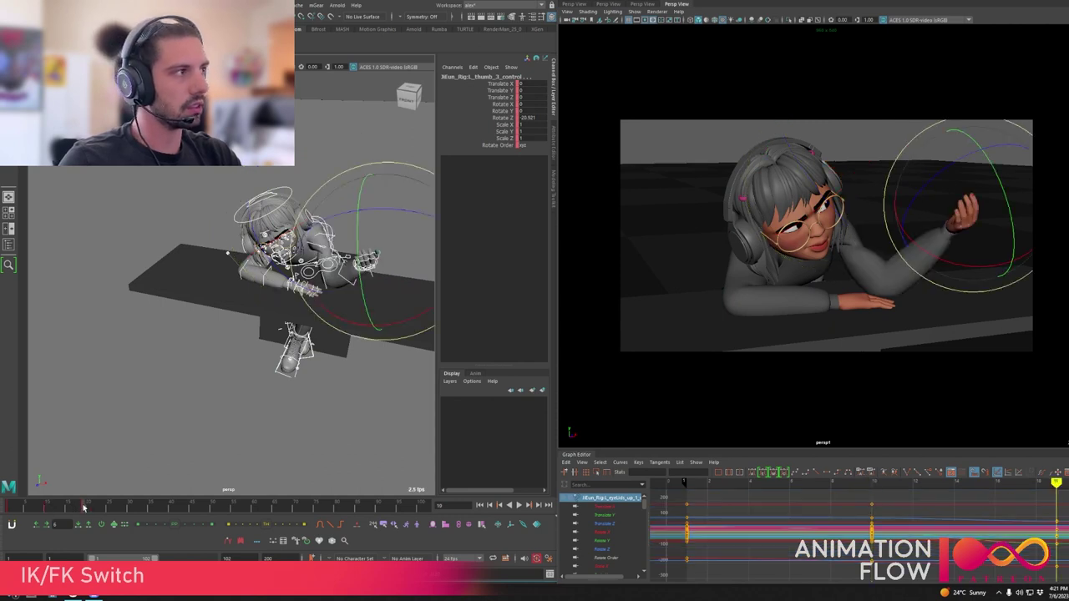
mouse_move(92, 510)
left_mouse_down()
mouse_move(103, 510)
mouse_move(88, 509)
left_mouse_up()
- At frame 20, select the left IK hand control and rotate the raised hand into a more open gesture
left_click_drag(221, 325, 272, 280, "alt")
middle_click_drag(271, 279, 196, 338, "alt")
left_click_drag(196, 338, 219, 313, "alt")
right_click_drag(219, 313, 316, 303, "alt")
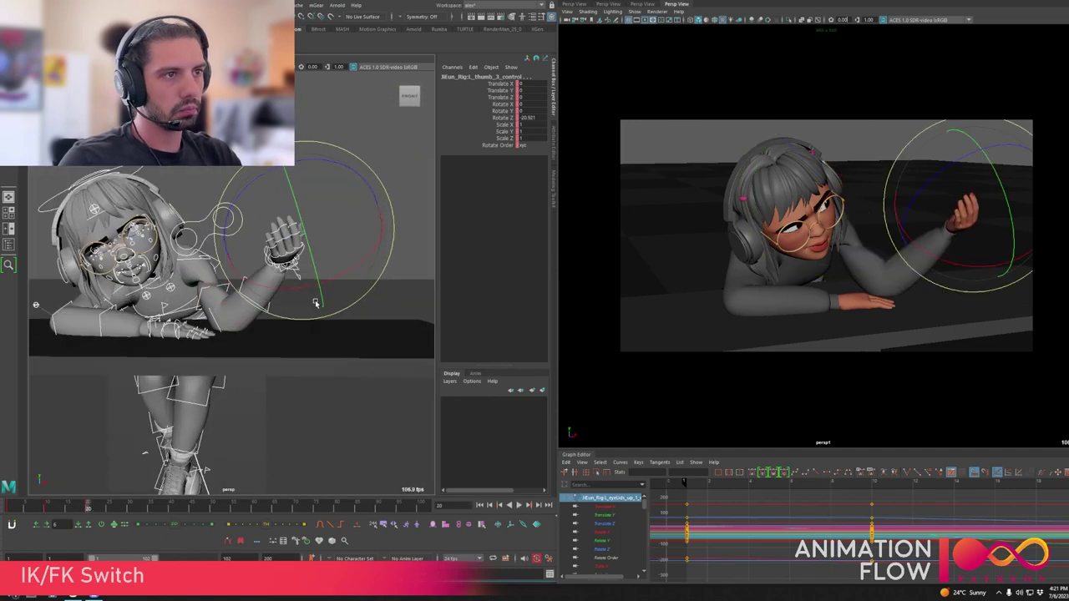
left_click(315, 303)
left_click(297, 271)
left_click_drag(310, 271, 253, 274)
- Rotate the left clavicle control and move the arm's pole vector outward to adjust the shoulder and elbow at frame 20
left_click(223, 213)
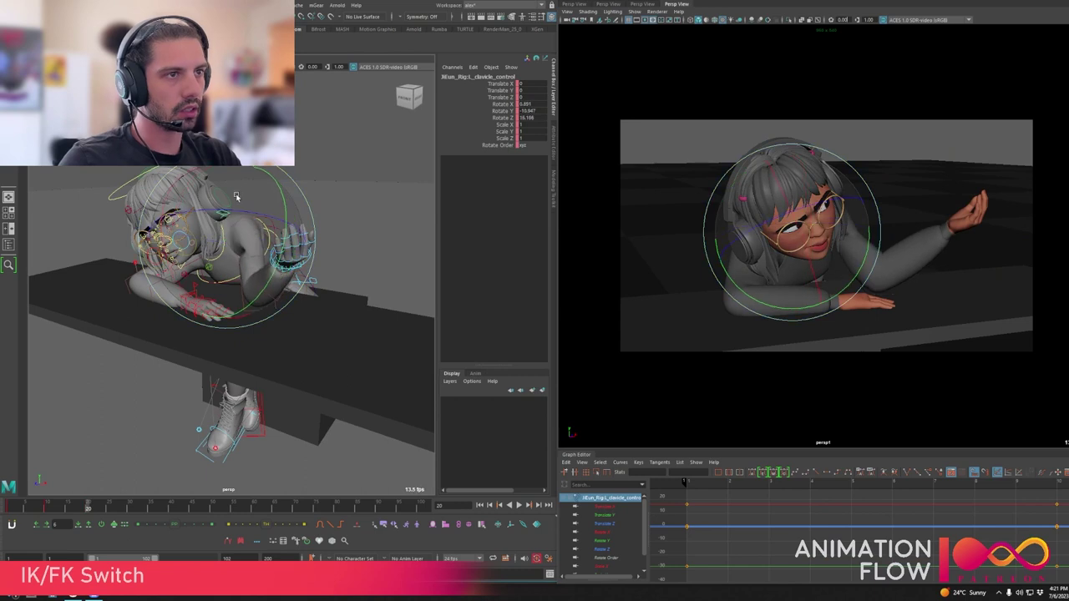
left_click_drag(236, 197, 208, 268)
key("4")
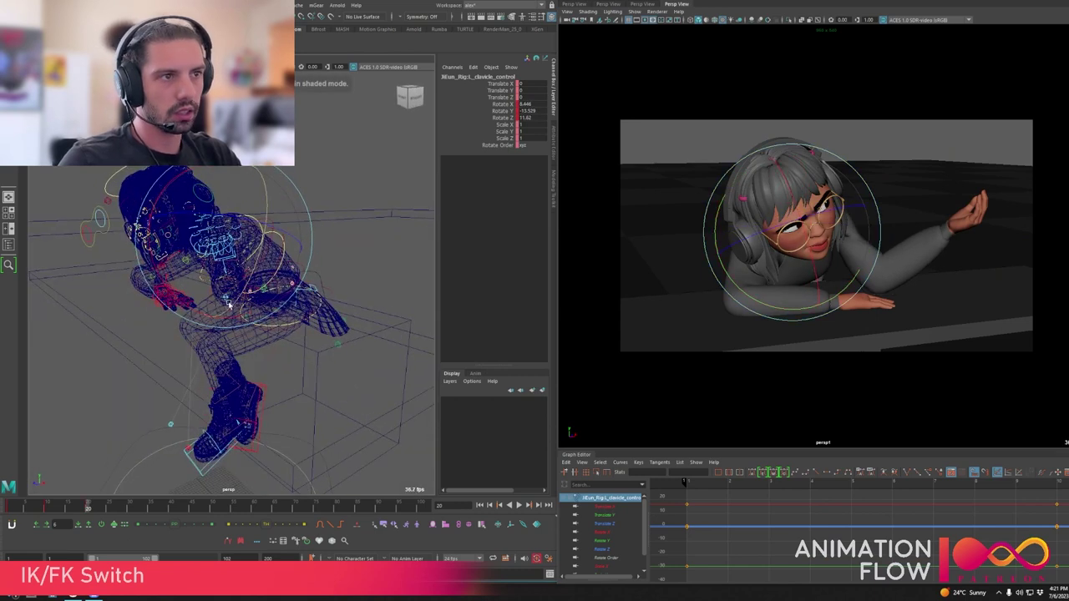
left_click(226, 304)
left_click_drag(238, 313, 310, 325)
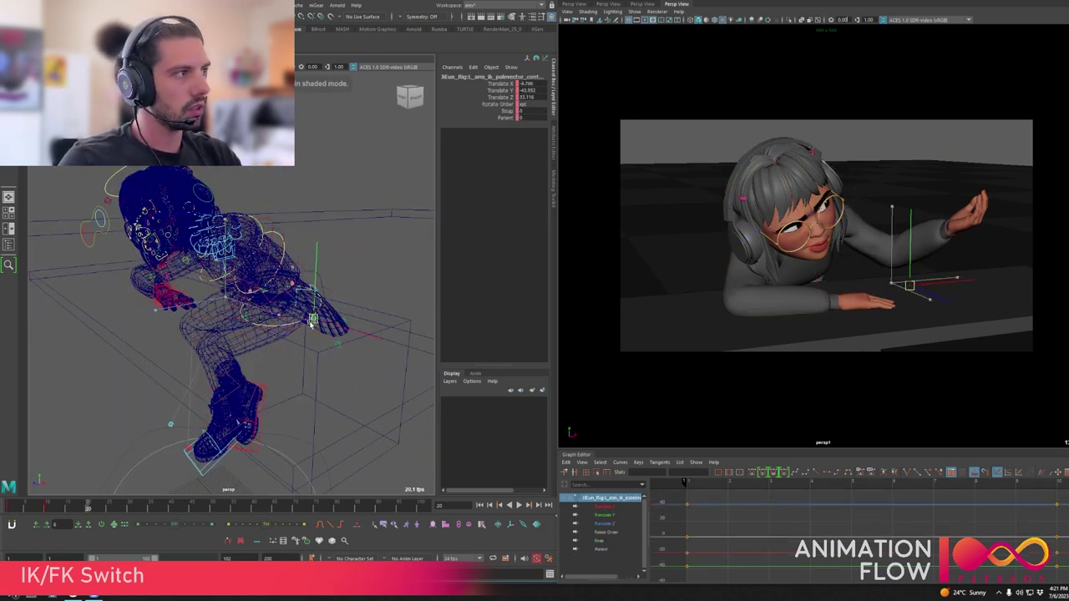
left_click_drag(323, 251, 387, 238, "alt")
- Reselect the left arm's IK hand control and refine the wrist's rotation at frame 20
key("q")
left_click(336, 236)
key("e")
key("q")
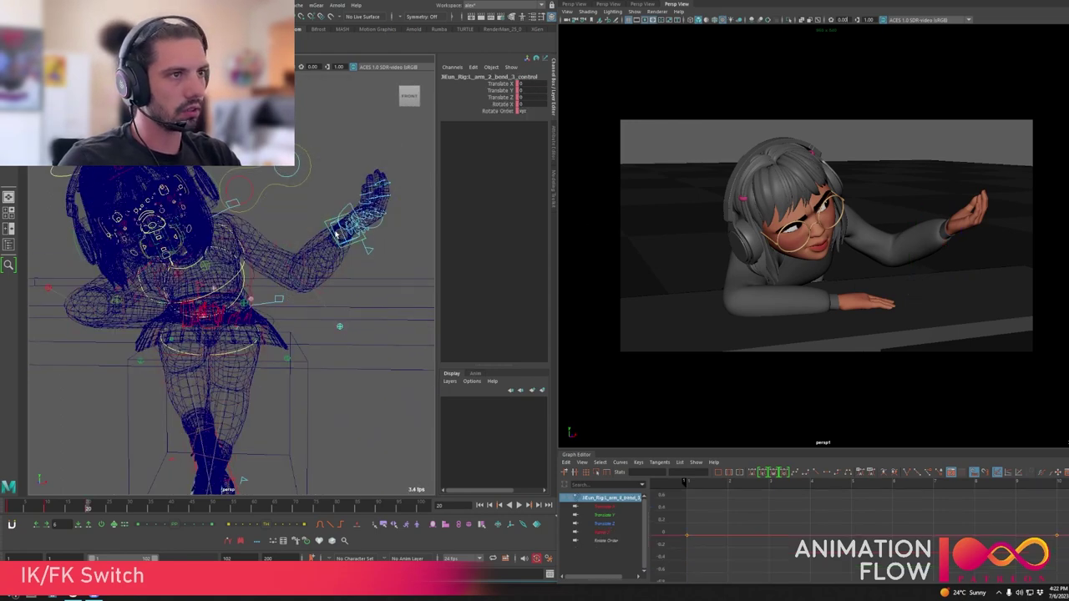
left_click(338, 238)
key("e")
left_click_drag(344, 280, 311, 324)
key("q")
left_click(342, 270)
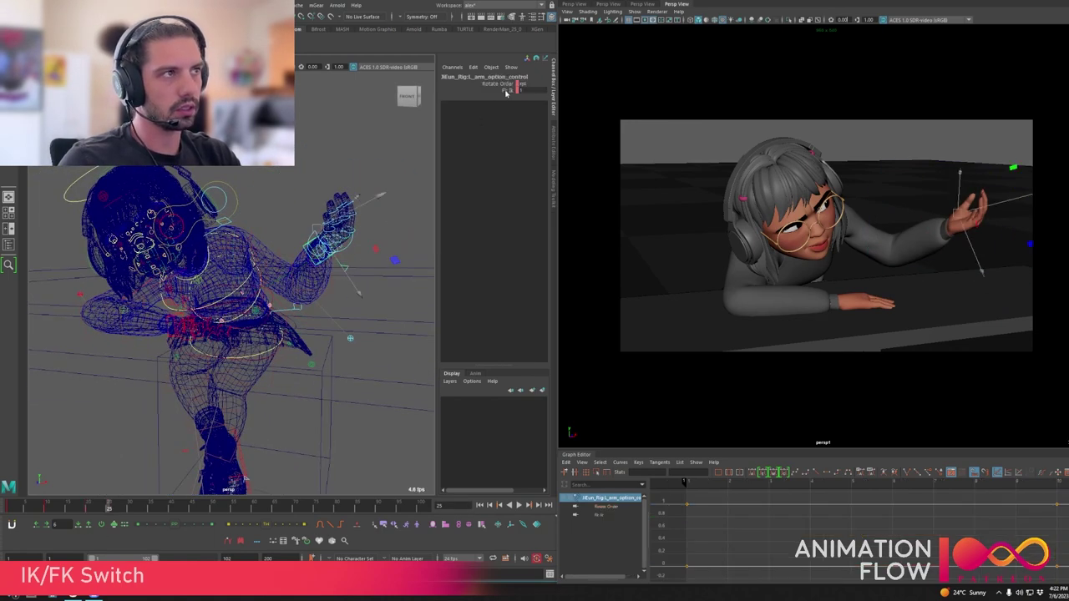
- Set the left arm option control's Fk Ik value to 0 at frame 25, keeping it at 1 at frame 20
left_click(506, 91)
middle_click_drag(392, 179, 334, 188)
left_click_drag(334, 217, 242, 276, "alt")
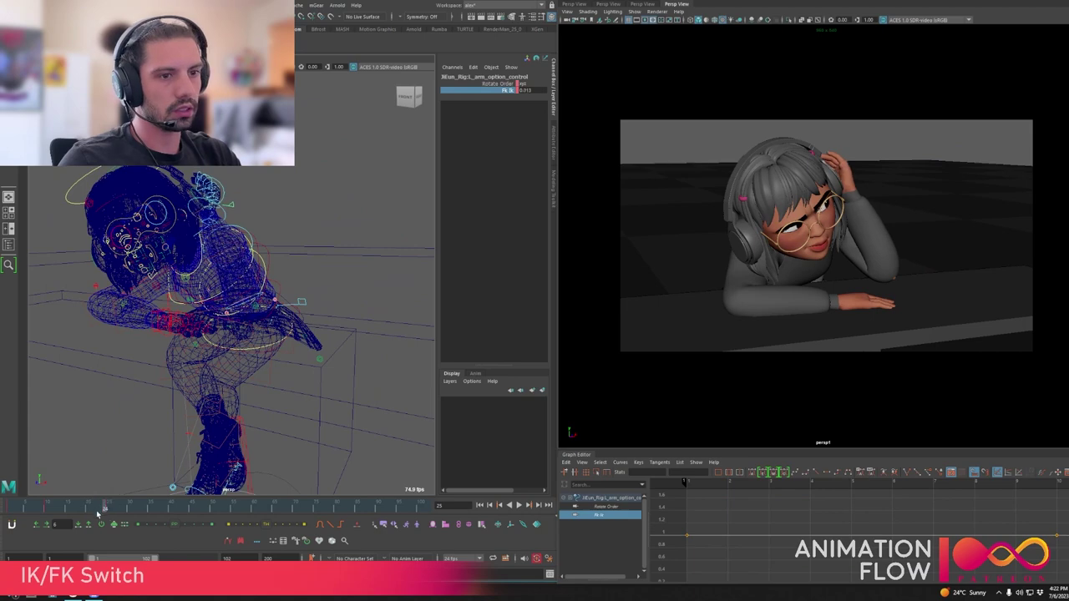
left_click_drag(98, 514, 88, 511)
middle_click_drag(489, 102, 502, 318)
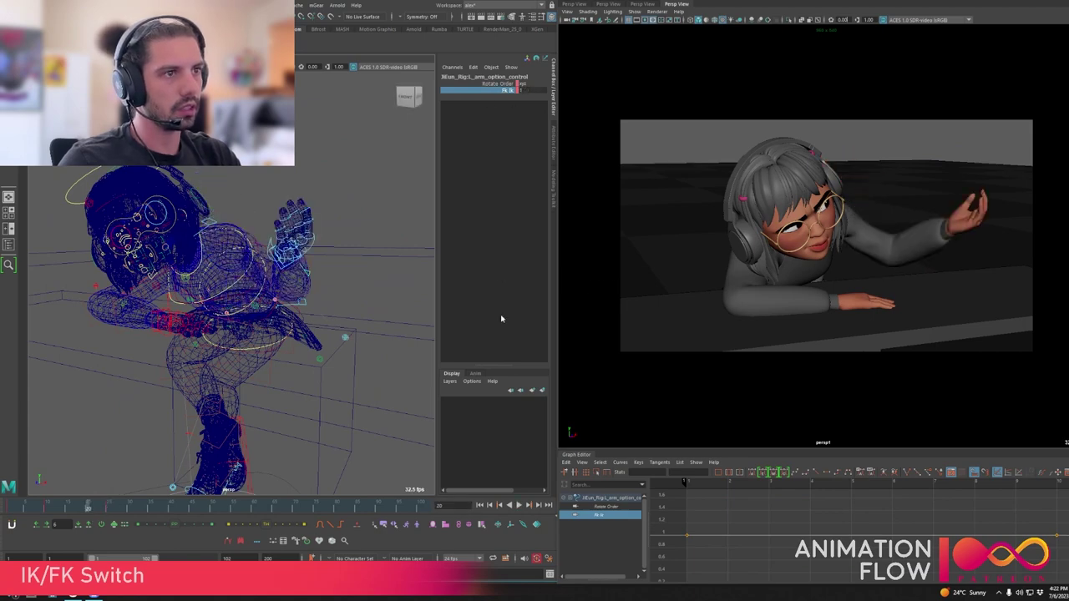
left_click(106, 510)
- Compare the left arm's IK pose around frame 20 with its FK pose at frame 25
left_click_drag(192, 359, 281, 298, "alt")
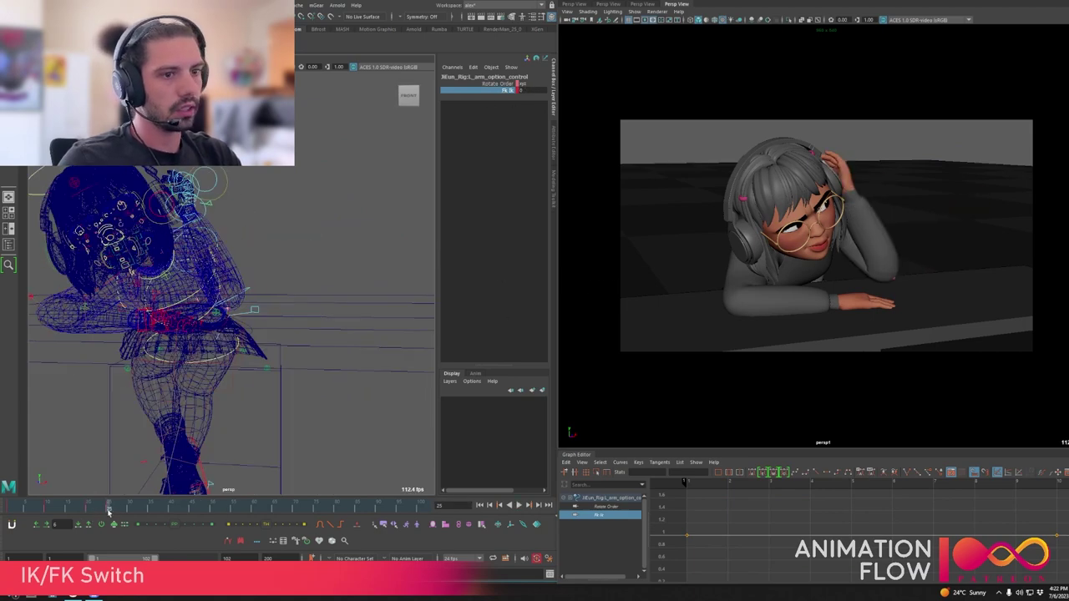
left_click_drag(109, 512, 84, 511)
left_click_drag(251, 359, 188, 392, "alt")
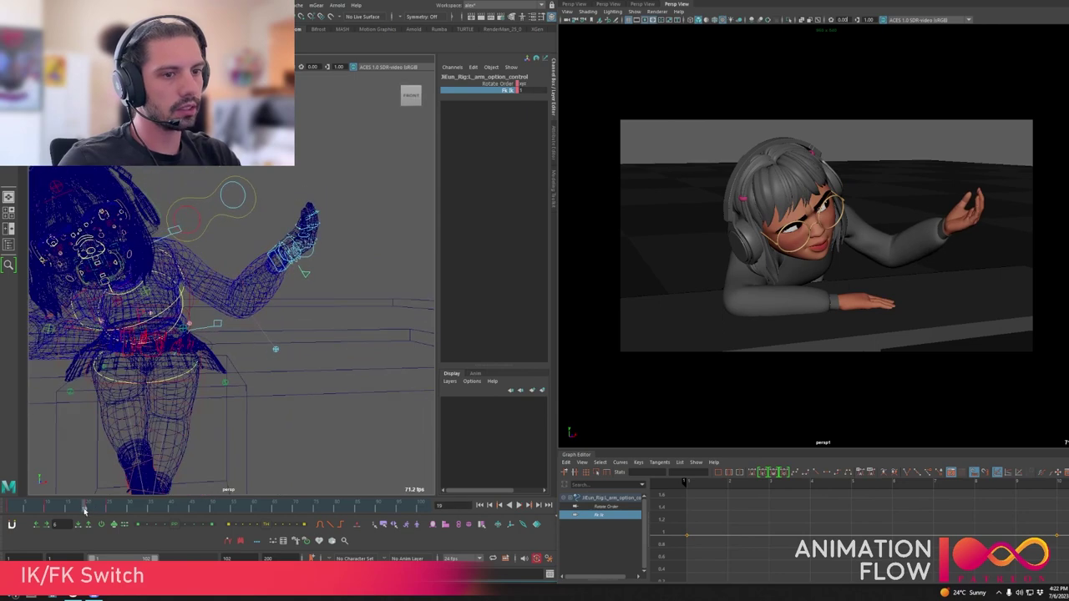
- At frame 20, trace the left arm's outline in red over the camera view with the grease pencil
left_click_drag(85, 511, 86, 511)
left_click_drag(204, 242, 289, 292, "alt")
left_click(616, 20)
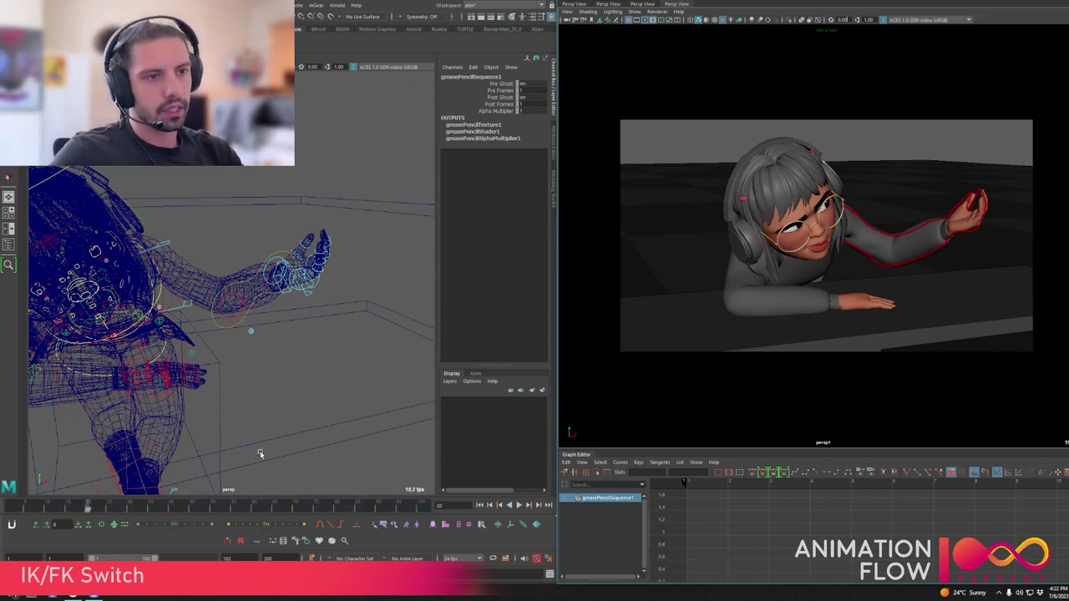
- Select the left IK hand control and play the animation to check the arm's motion against the traced outline
left_click(288, 298)
left_click_drag(288, 305, 315, 309, "alt")
left_click(315, 308)
key("alt+v")
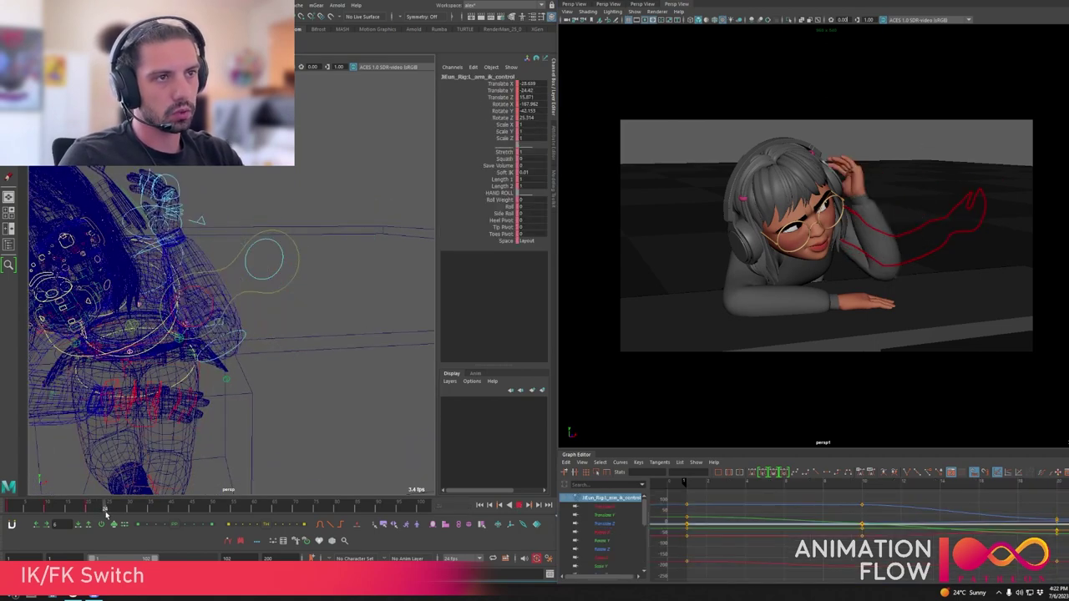
key("alt+v")
- At frame 25, rotate the left forearm's FK control to swing the forearm out toward the traced outline
left_click(244, 339)
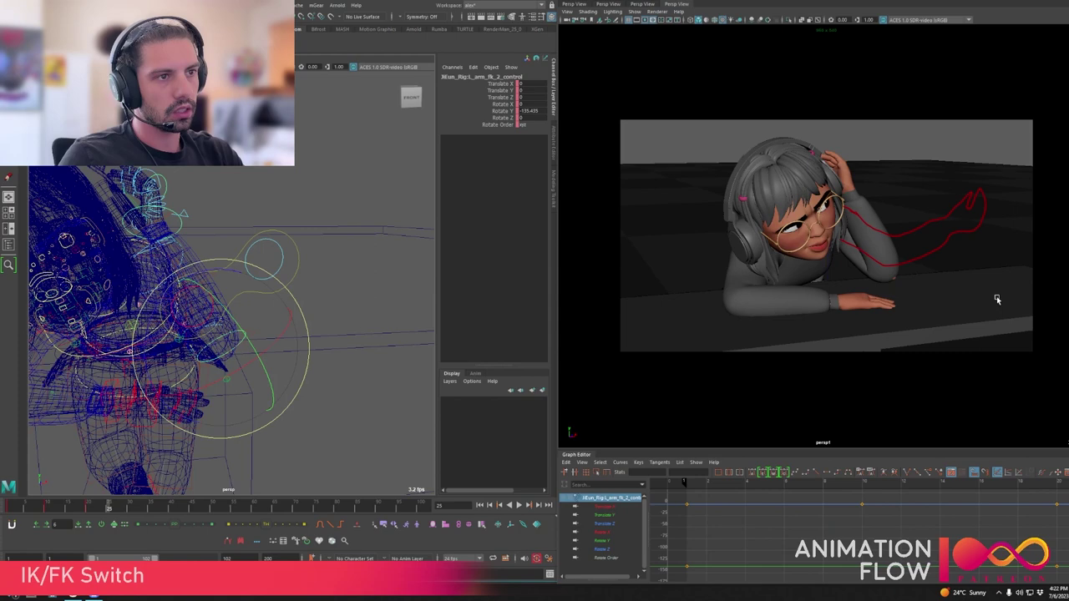
left_click_drag(928, 239, 971, 310)
key("alt+r")
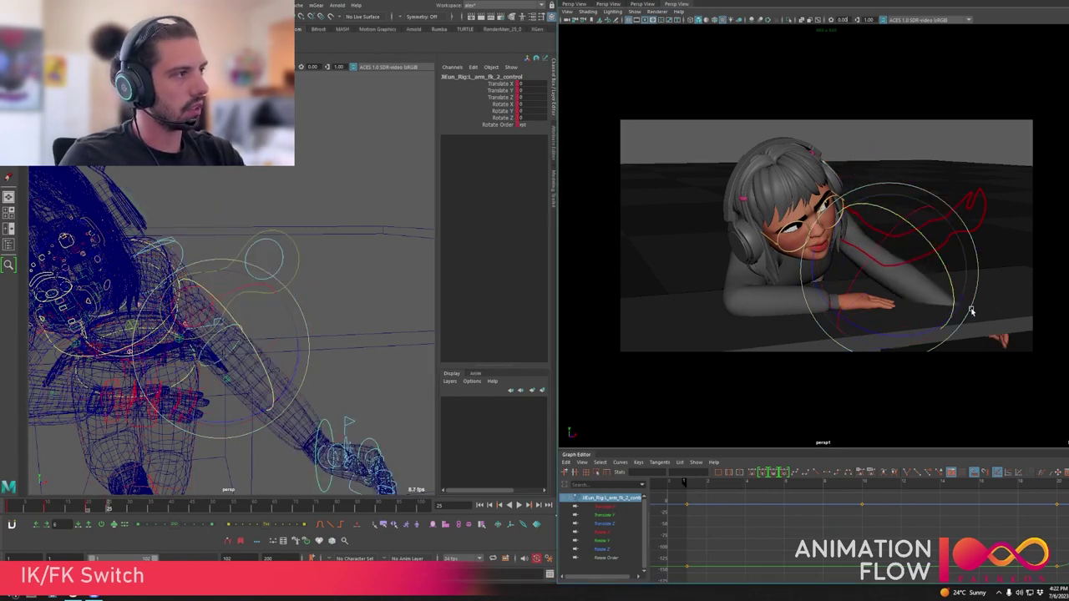
left_click_drag(947, 270, 908, 213)
- Rotate the left upper arm's FK control and readjust the forearm so the arm lines up with the traced outline
left_click(310, 398)
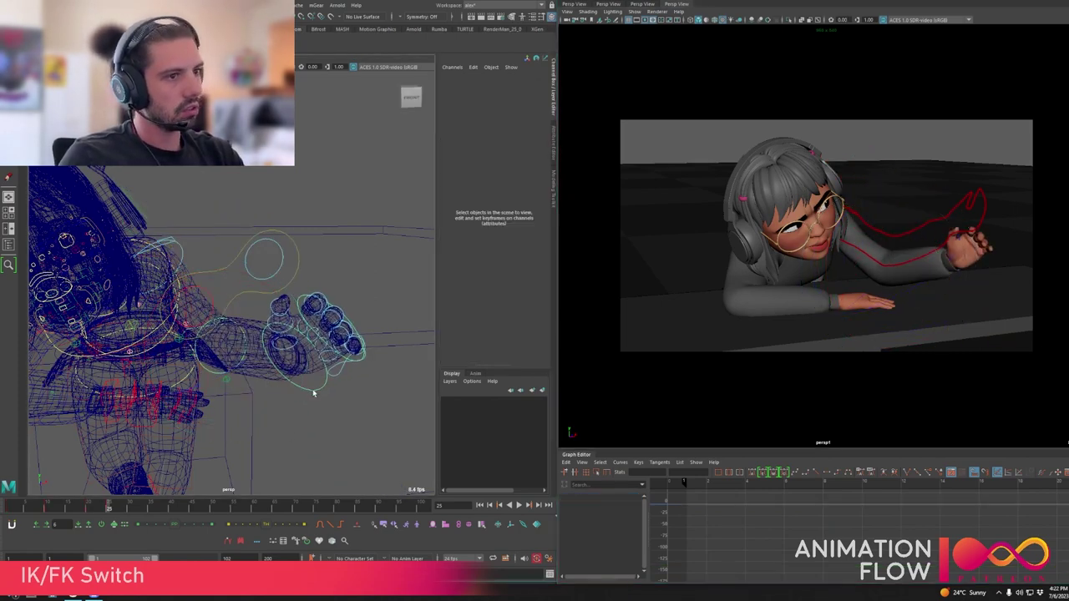
left_click(313, 391)
left_click_drag(959, 324, 876, 207)
key("q")
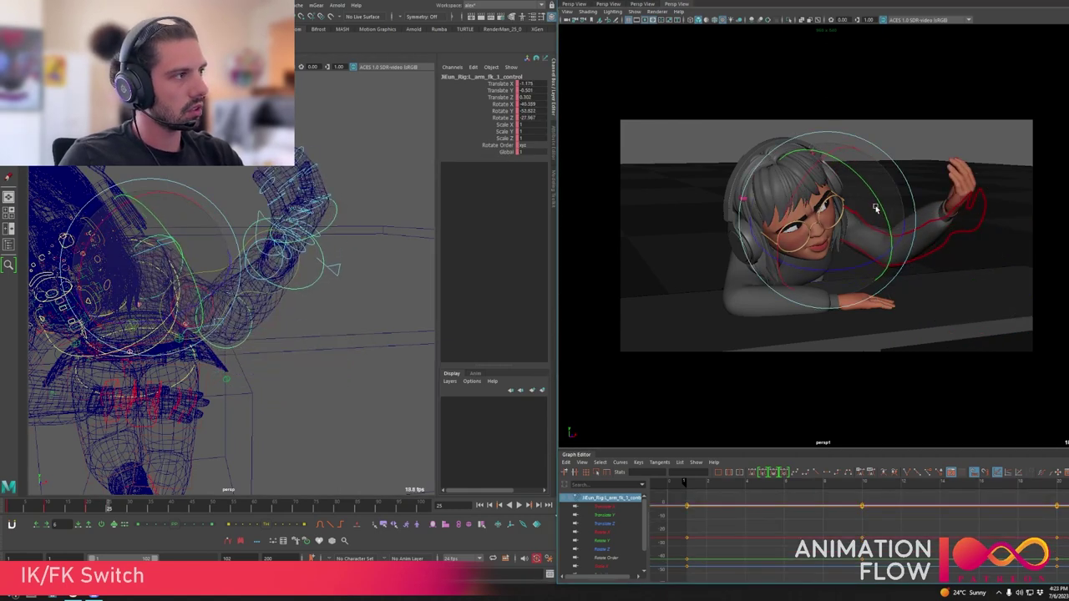
left_click(290, 334)
left_click(229, 348)
mouse_move(954, 247)
left_mouse_down()
mouse_move(950, 260)
mouse_move(952, 243)
mouse_move(961, 256)
left_mouse_up()
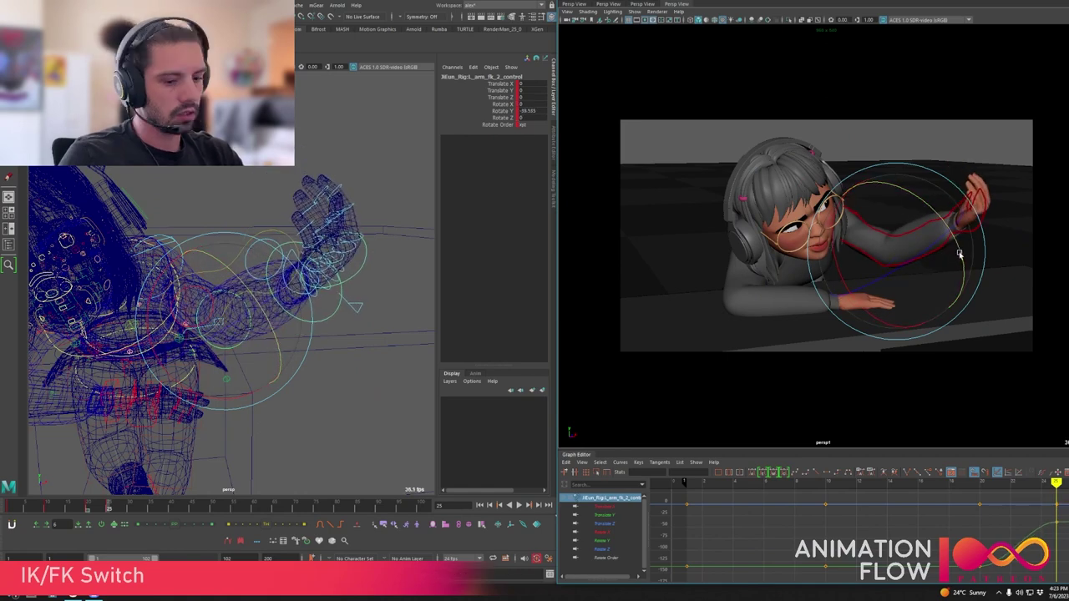
- Select the left clavicle control and step through its keys to compare the arm's IK and FK poses with the outline
key("comma")
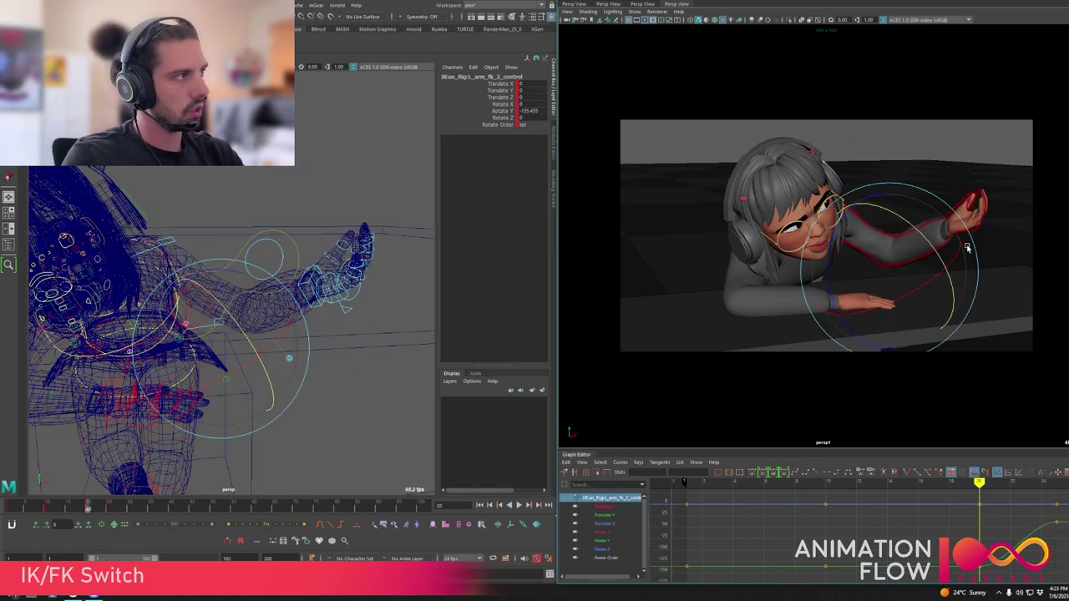
mouse_move(169, 255)
left_mouse_down("alt")
mouse_move(158, 277)
mouse_move(170, 245)
left_mouse_up("alt")
left_click(157, 279)
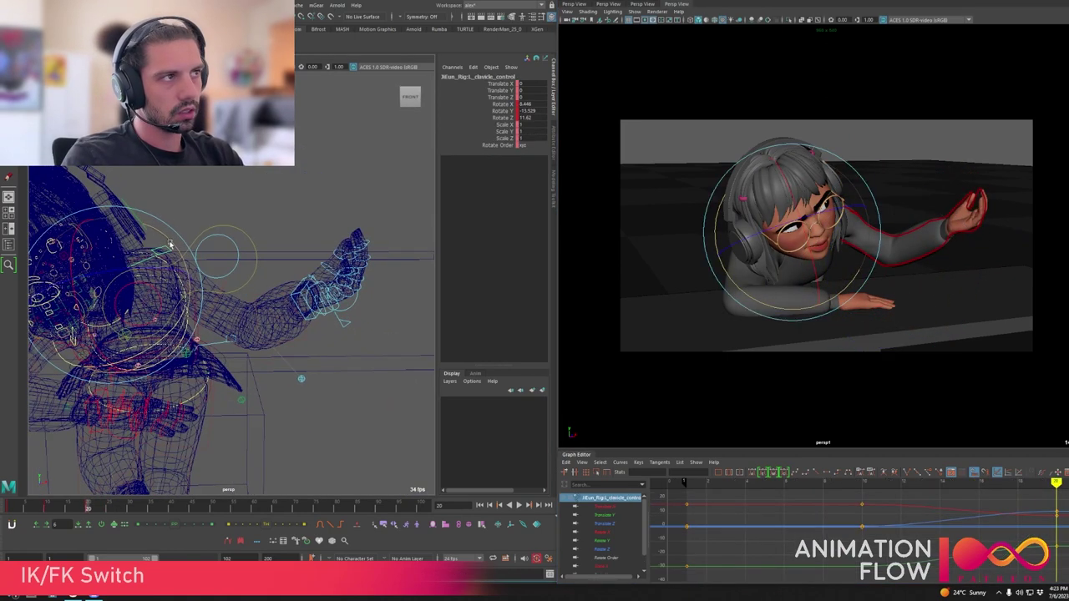
key("comma")
key("period")
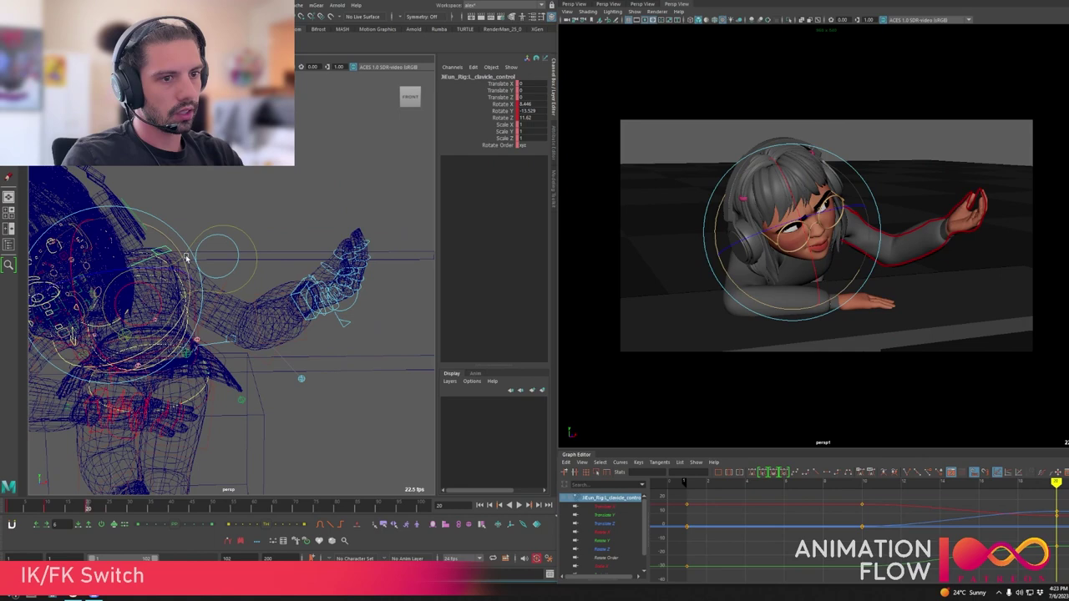
left_click(109, 508)
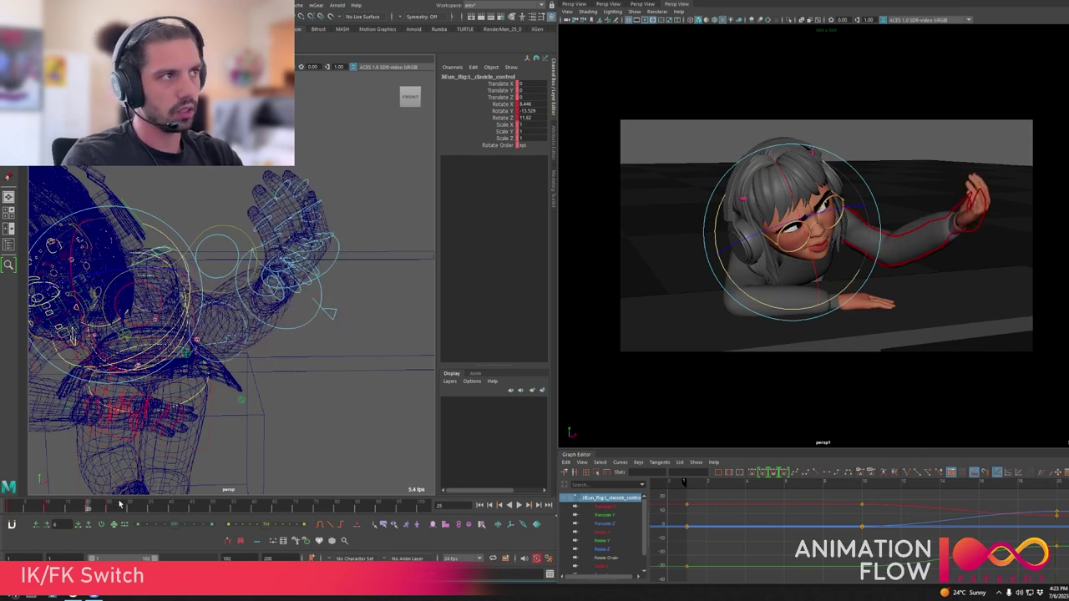
key("comma")
key("period")
key("period")
mouse_move(255, 302)
left_mouse_down("alt")
mouse_move(246, 289)
mouse_move(234, 294)
mouse_move(267, 294)
left_mouse_up("alt")
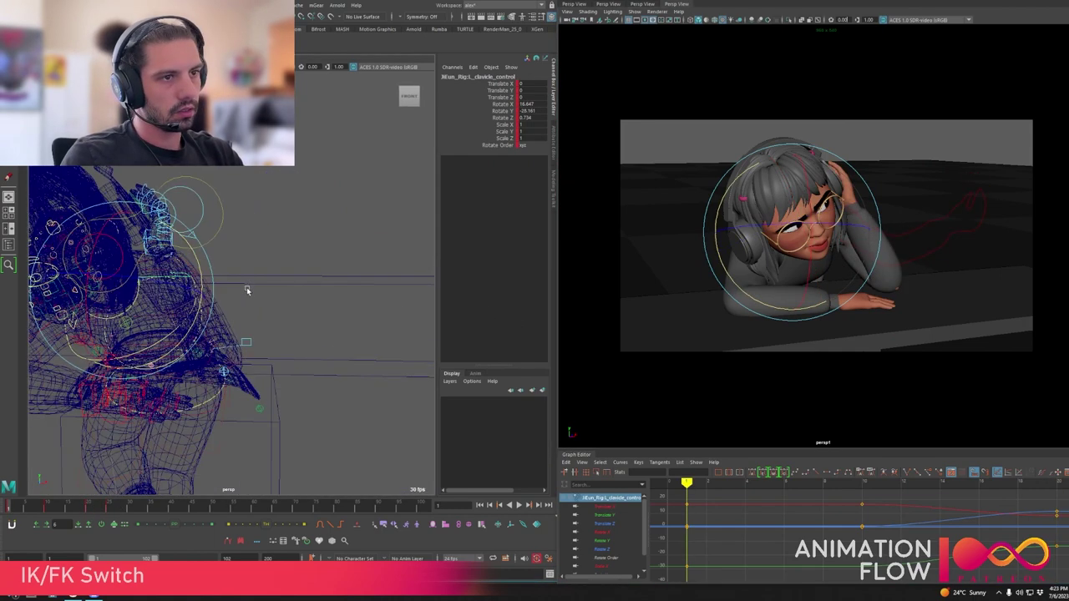
- Step through the keys of the left clavicle and left upper arm FK controls to compare the arm's pose with the traced outline
key("period")
key("period")
key("period")
key("comma")
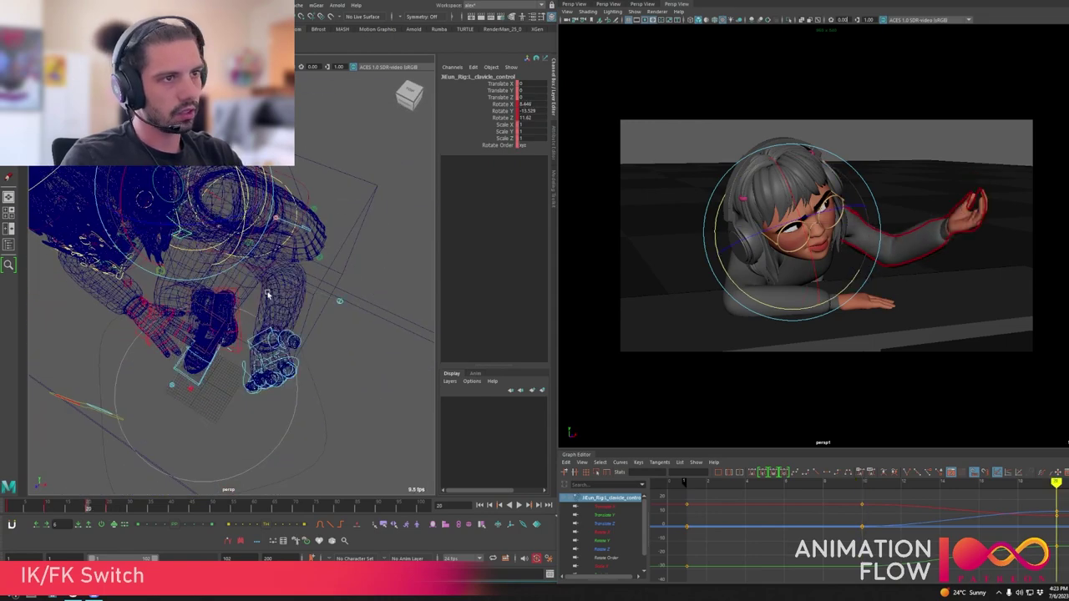
left_click(242, 207)
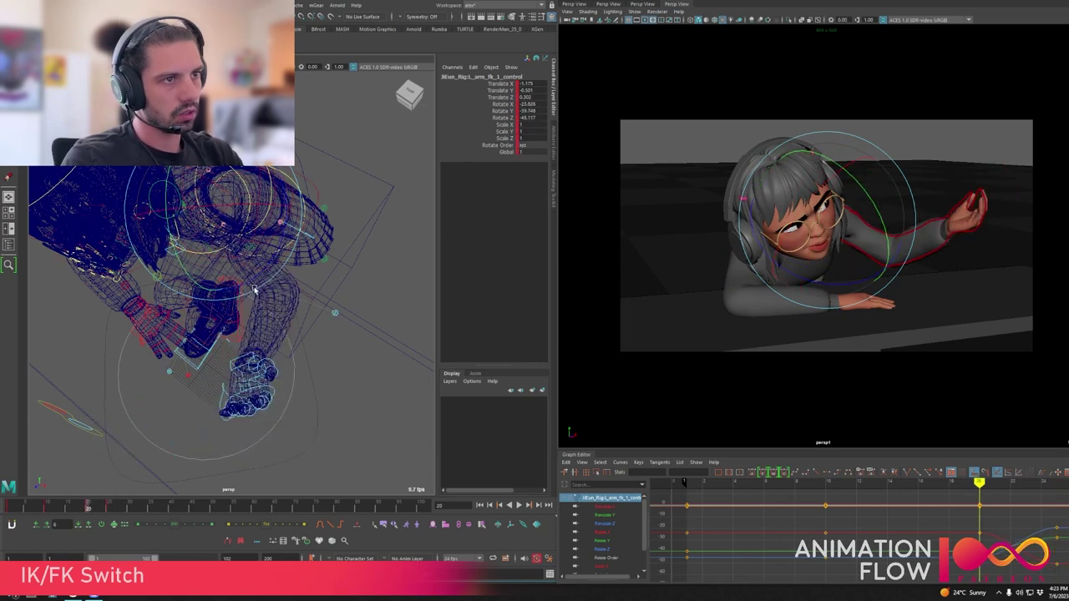
key("comma")
key("period")
key("period")
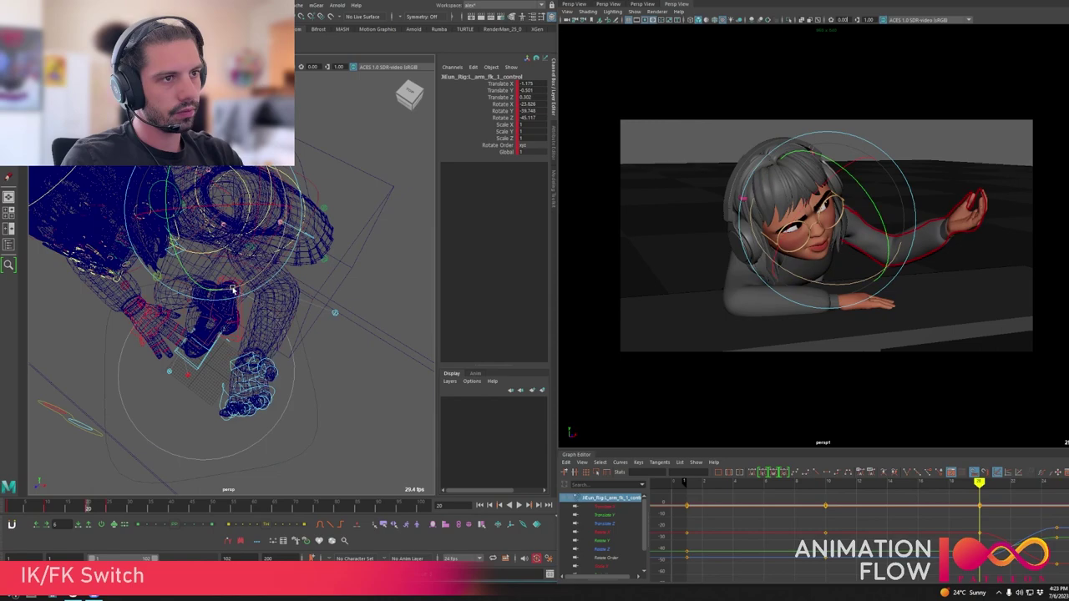
key("period")
- At frame 25, rotate the left upper arm's FK control in shaded display to bring the upper arm closer to the IK pose
left_click_drag(231, 289, 165, 275, "alt")
key("5")
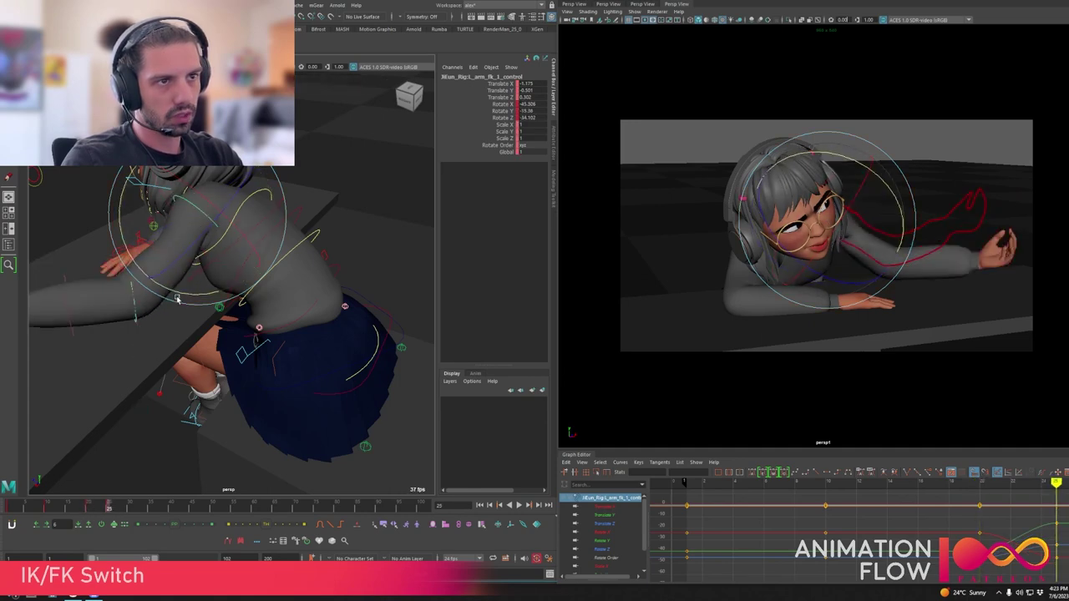
left_click_drag(186, 294, 293, 232, "alt")
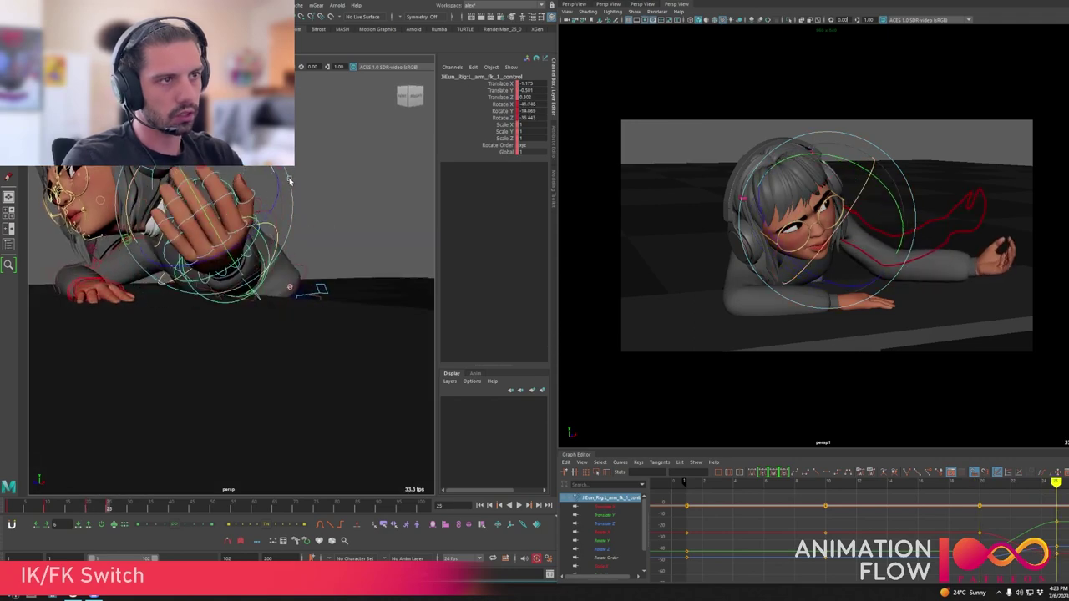
left_click_drag(293, 192, 200, 318, "alt")
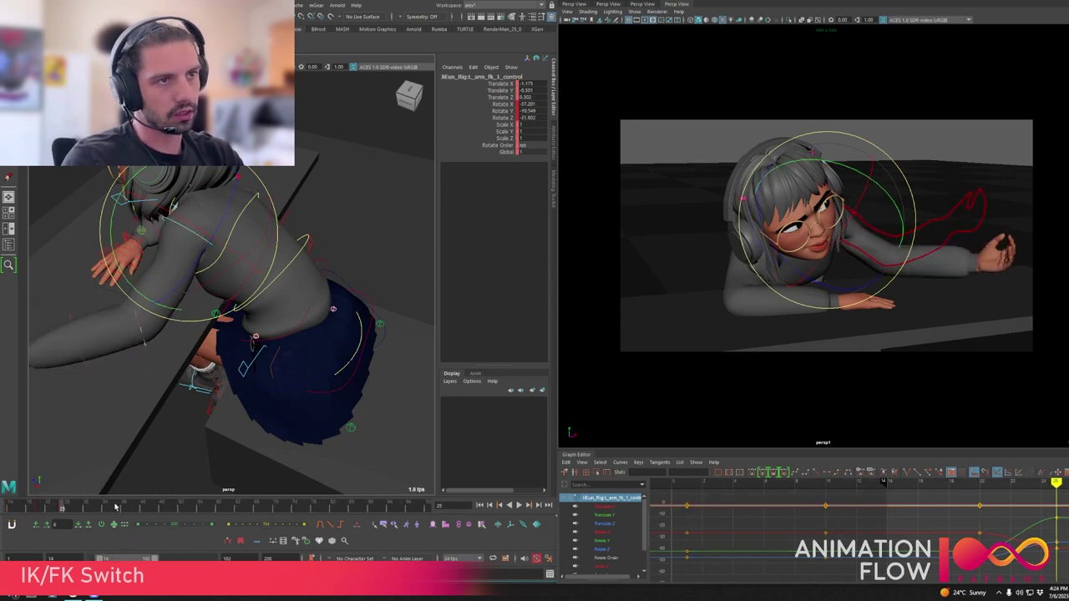
- Bend the left forearm's FK control upward at frame 25 so the forearm fits inside the traced outline
left_click_drag(141, 359, 95, 341, "alt")
scroll(95, 334, "up", 3)
left_click(94, 317)
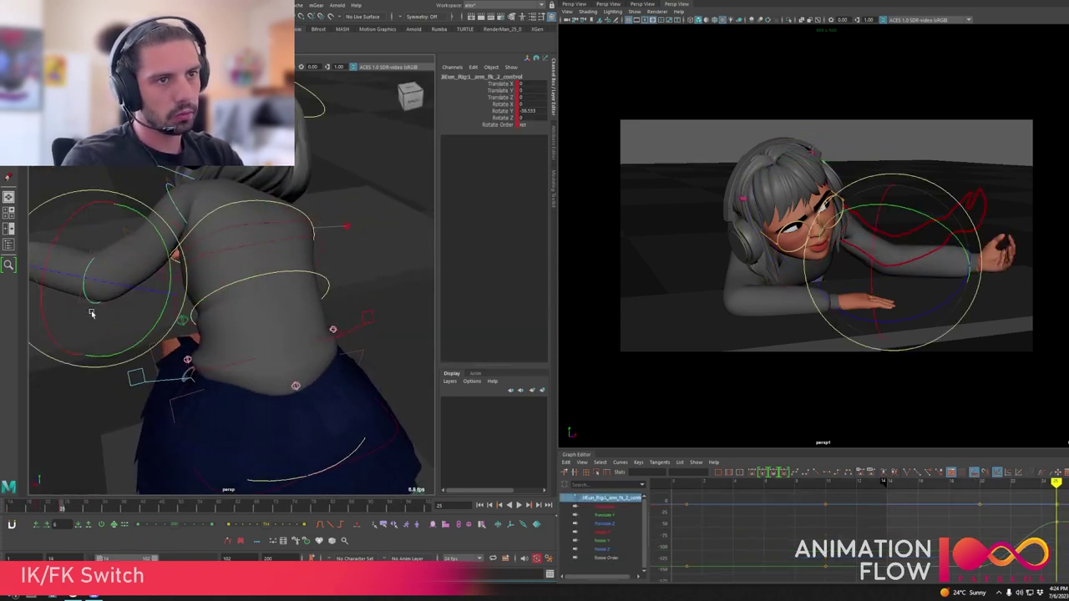
key("comma")
key("period")
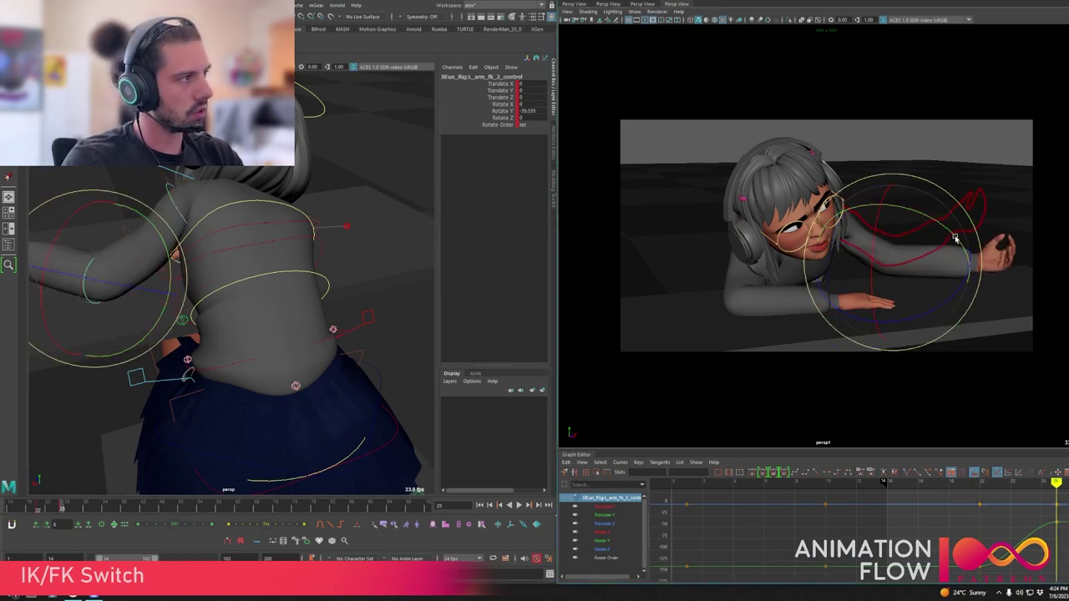
left_click_drag(954, 239, 921, 214)
key("comma")
key("period")
left_click_drag(179, 361, 289, 247, "alt")
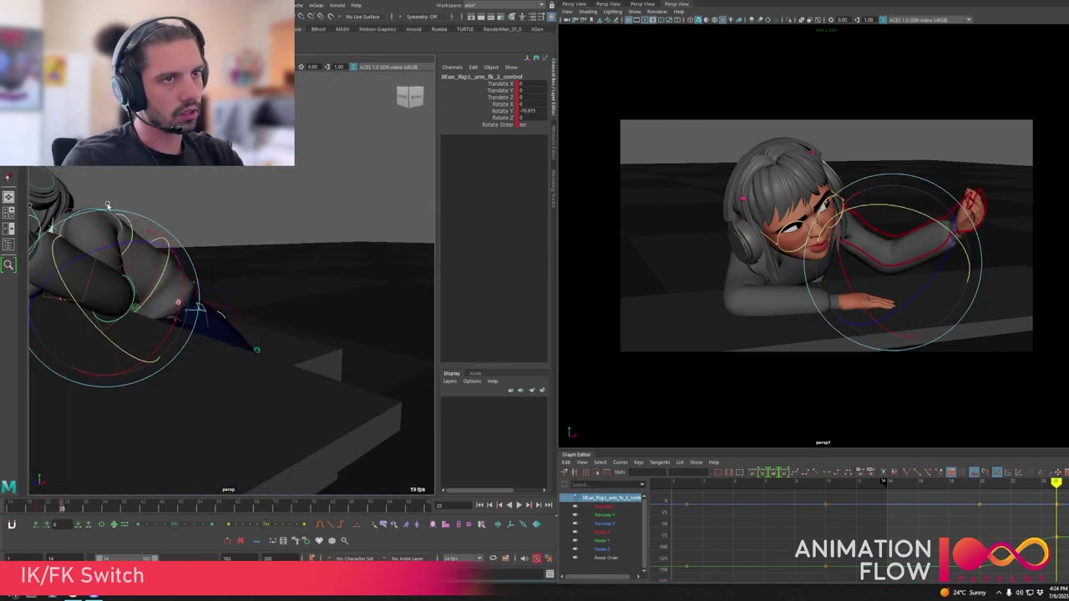
- Fine-tune the left upper arm's FK rotation at frame 25 against the traced outline
left_click(101, 210)
left_click(101, 209)
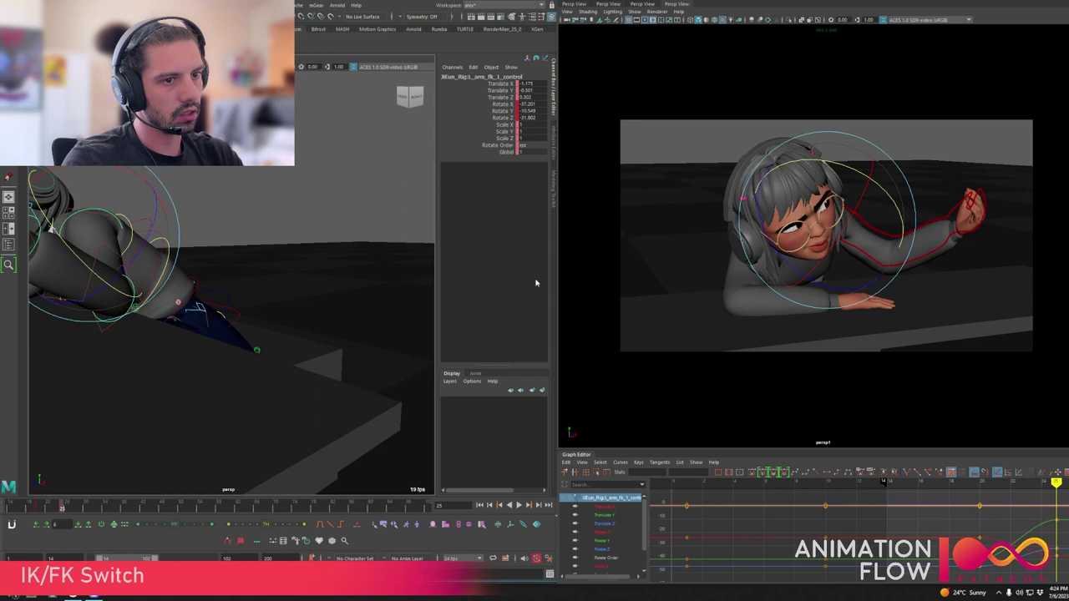
key("comma")
left_click(838, 315)
left_click(816, 308)
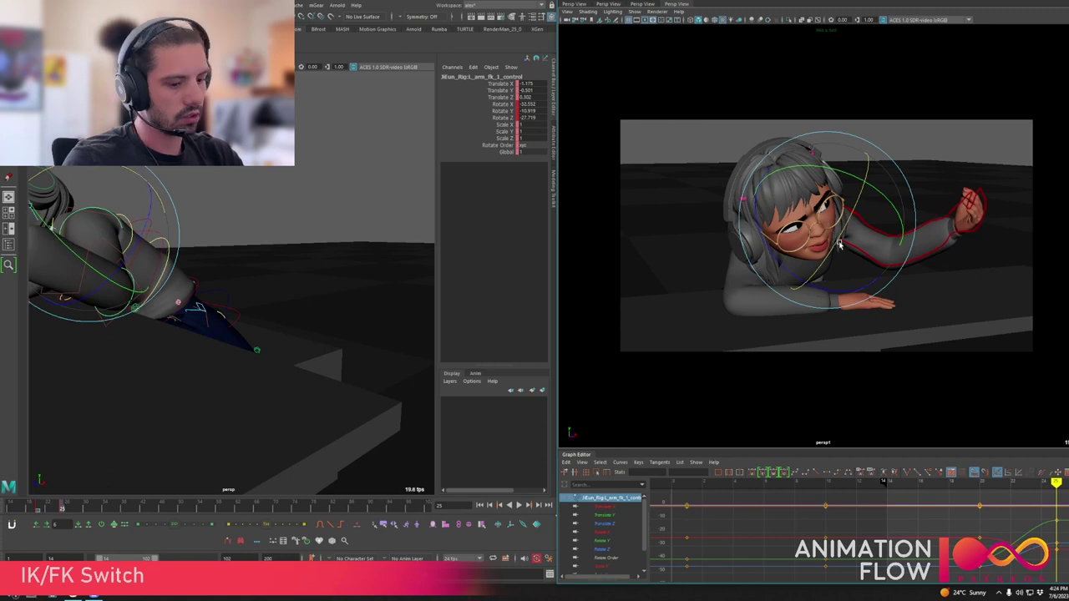
key("period")
left_click_drag(207, 298, 145, 329, "alt")
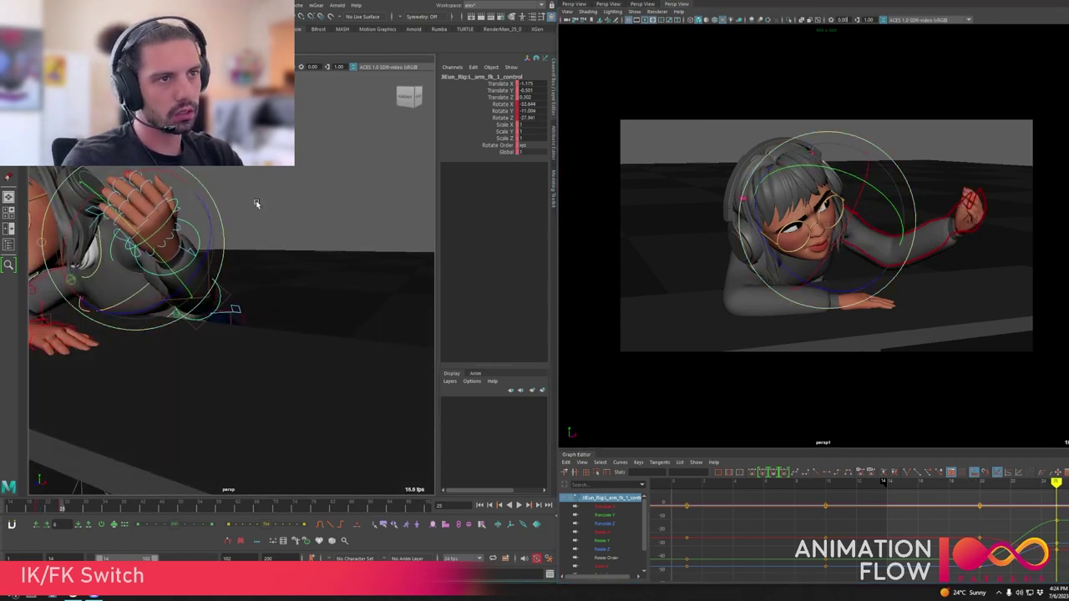
- Rotate the left hand's FK control at frame 25 to turn the palm toward the hand orientation of the IK pose at frame 20
left_click(257, 204)
left_click(195, 229)
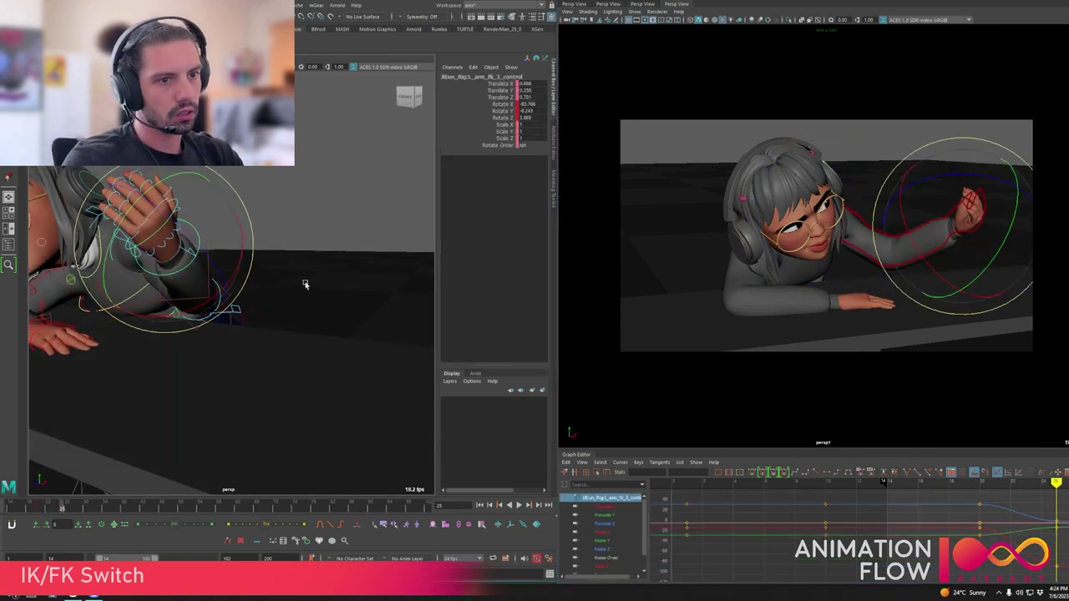
left_click_drag(936, 201, 900, 246)
key("comma")
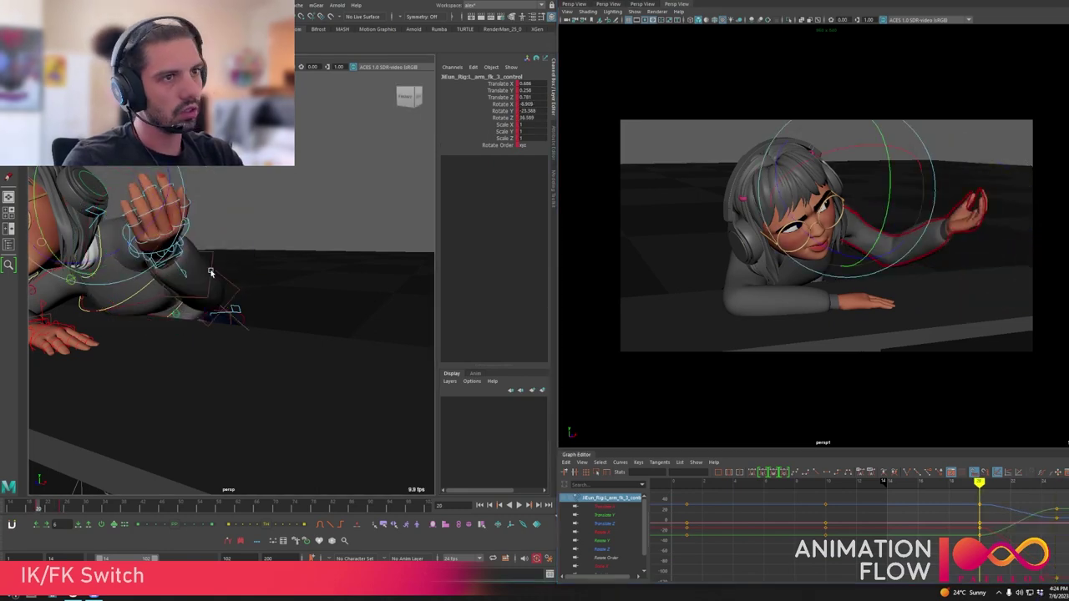
key("period")
left_click_drag(210, 274, 137, 332, "alt")
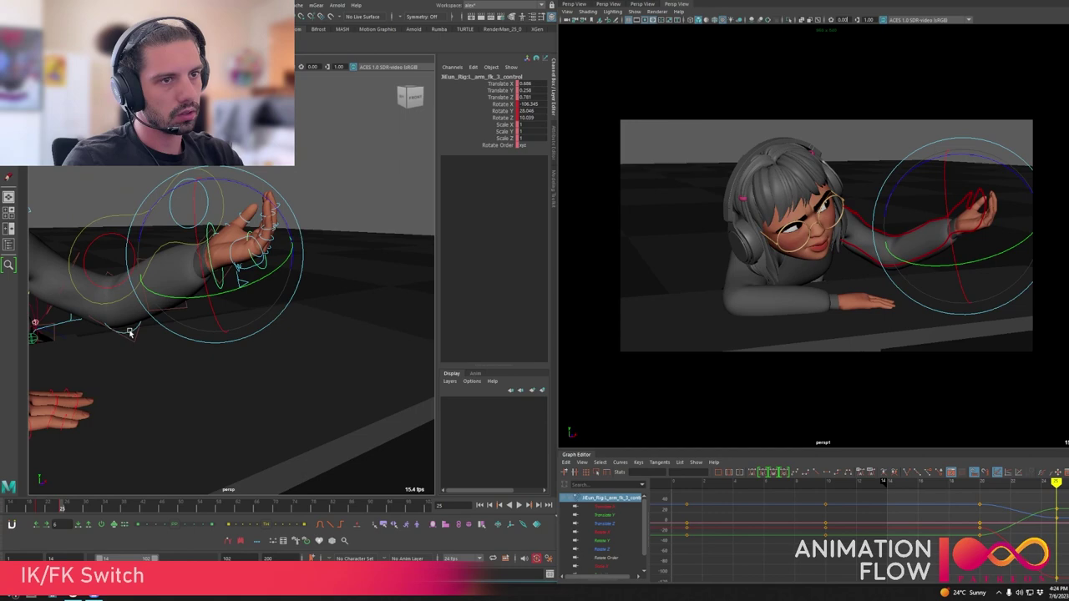
- Adjust the left forearm's FK rotation at frame 25 and flip between frames 20 and 25 to compare the IK and FK poses
left_click(132, 333)
left_click_drag(148, 274, 137, 287)
key("comma")
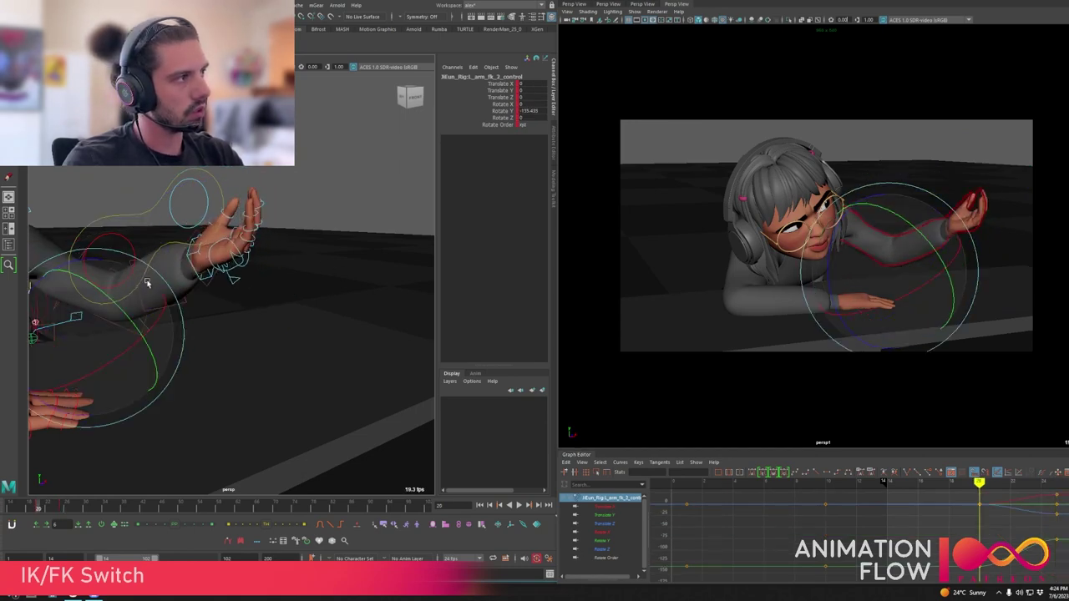
key("period")
key("comma")
key("period")
key("comma")
key("period")
key("comma")
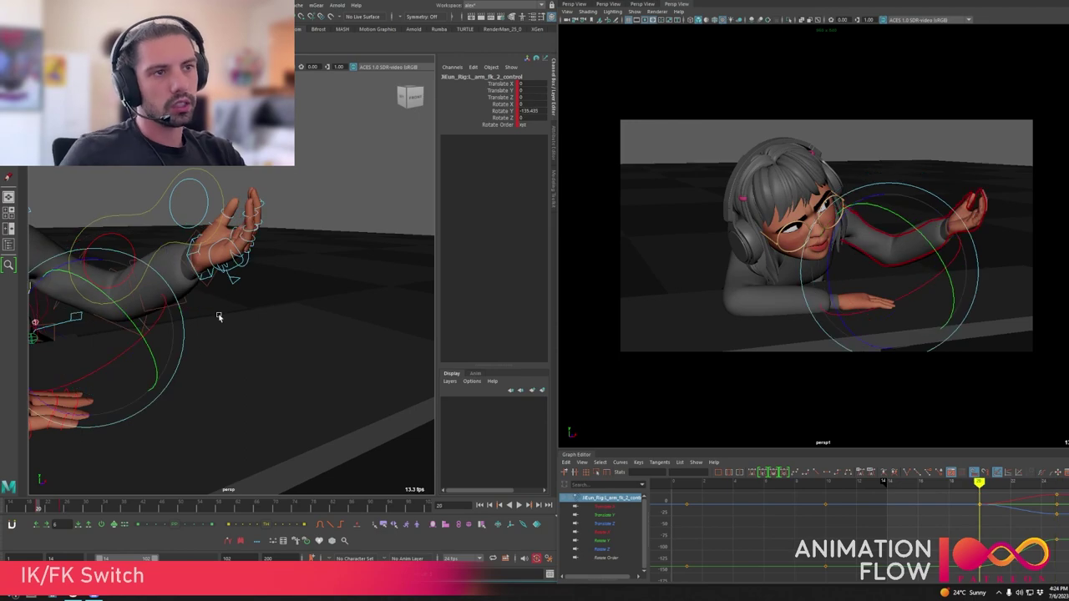
- Copy the pose of the left hand IK control and the arm's pole vector from frame 20 to frame 25
left_click_drag(219, 317, 218, 334, "alt")
left_click(232, 267)
left_click_drag(232, 269, 225, 289, "alt")
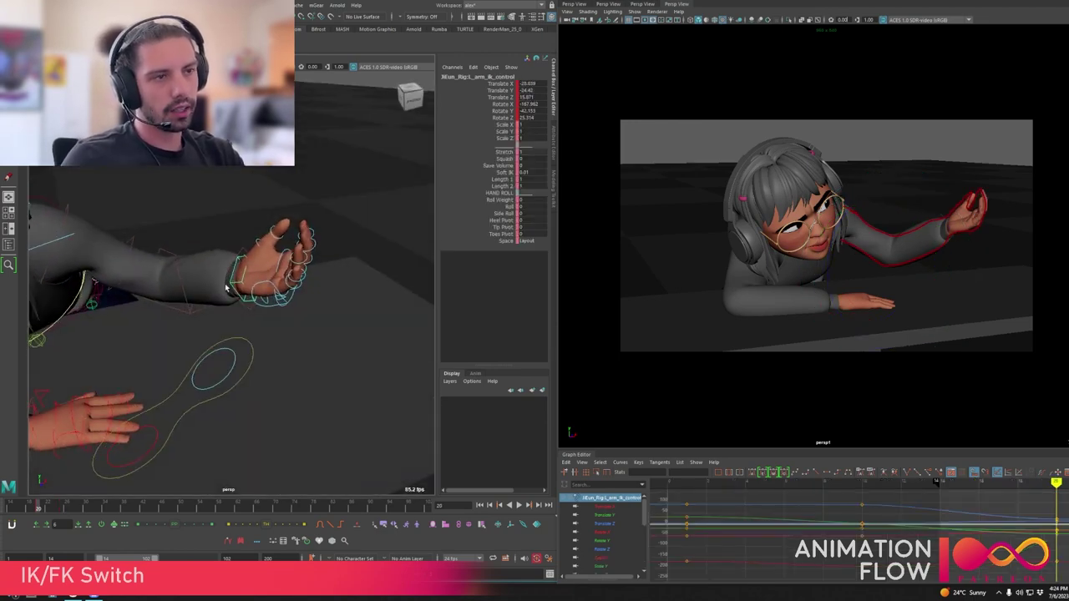
mouse_move(177, 328)
left_mouse_down("alt")
mouse_move(126, 330)
mouse_move(179, 322)
left_mouse_up("alt")
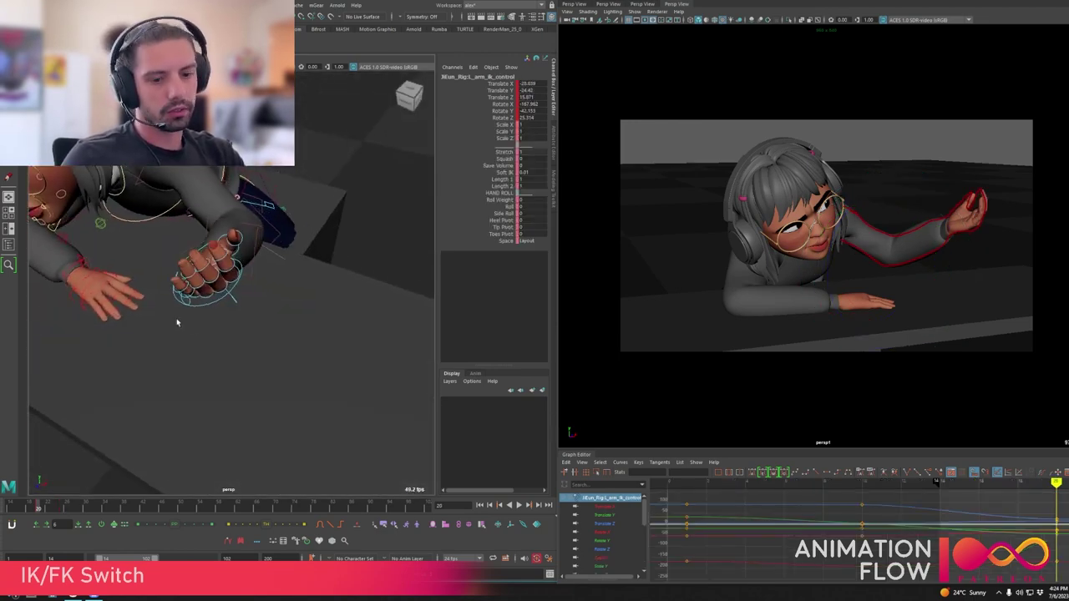
key("4")
middle_click_drag(280, 303, 274, 302, "alt")
left_click(298, 275)
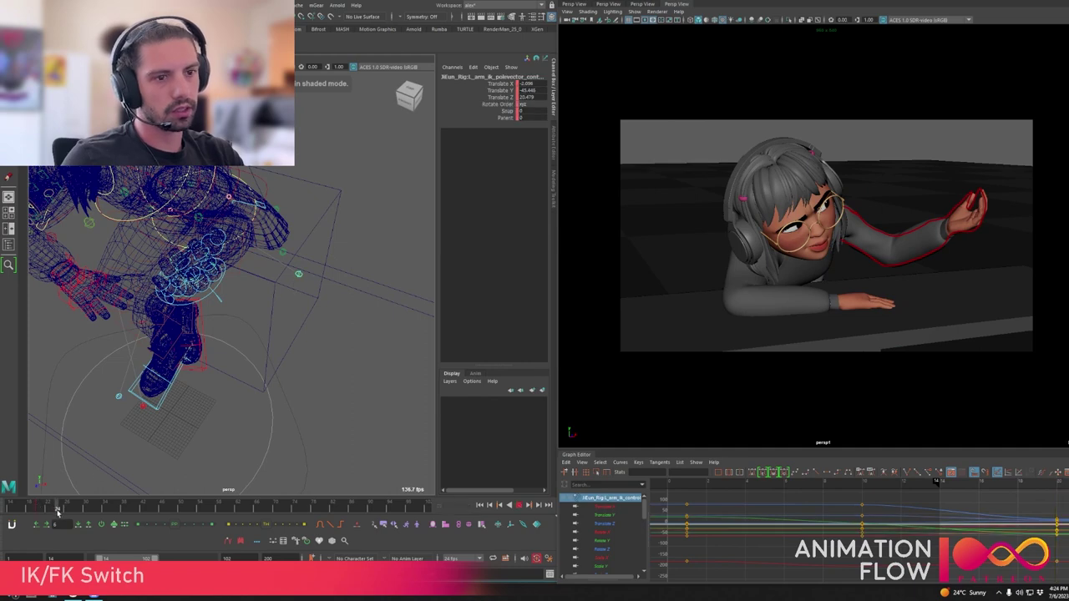
left_click_drag(290, 320, 345, 280, "alt")
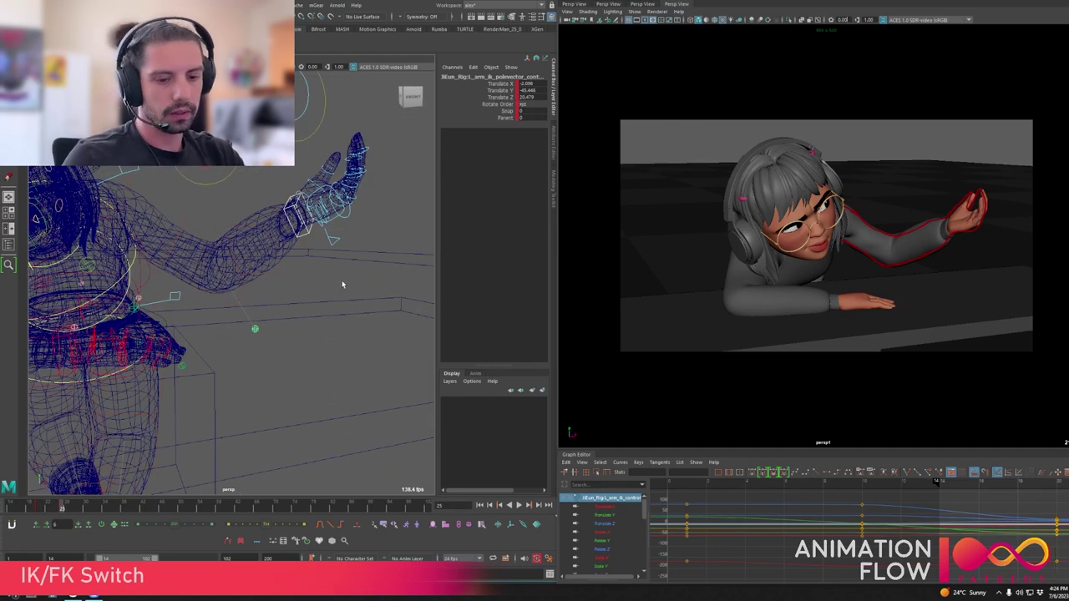
key("5")
- Select the left arm's three FK controls and copy their pose from frame 25 back to frame 20
left_click_drag(49, 510, 62, 511)
left_click(244, 299)
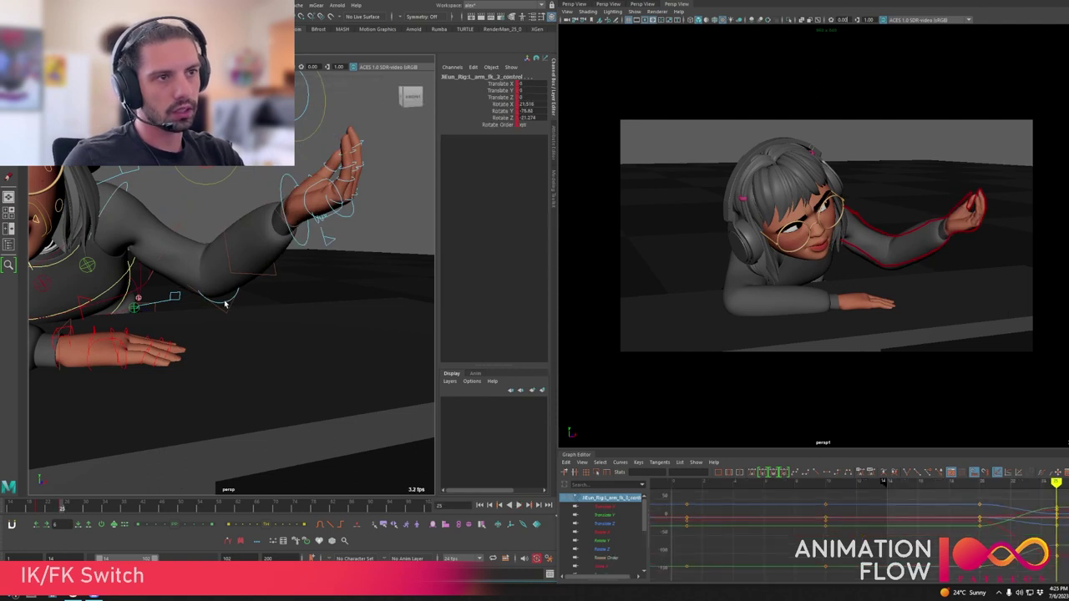
left_click(127, 189)
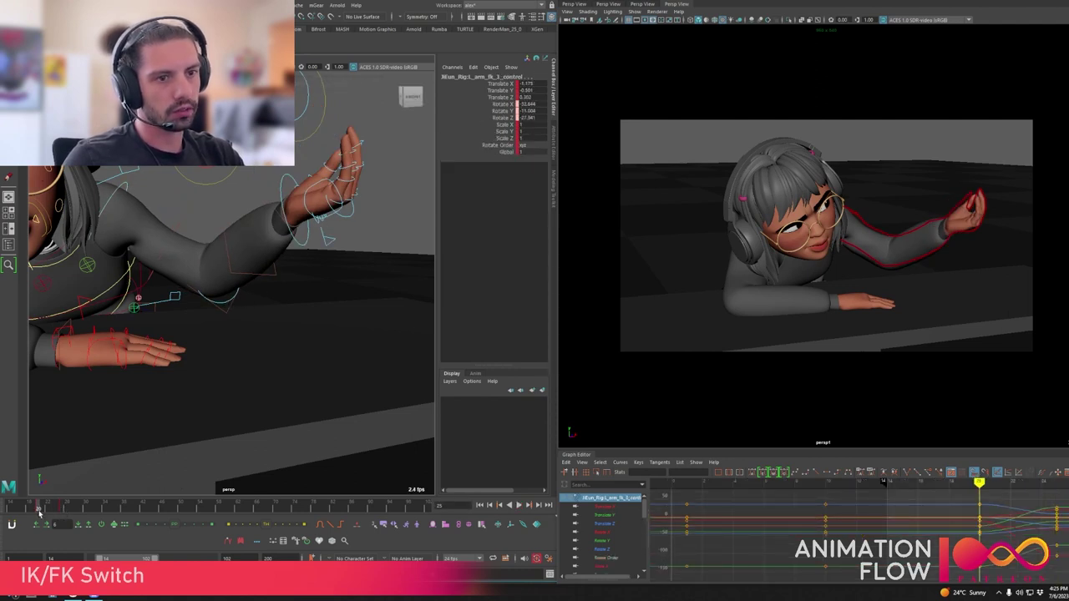
mouse_move(40, 510)
left_mouse_down()
mouse_move(53, 510)
mouse_move(43, 508)
left_mouse_up()
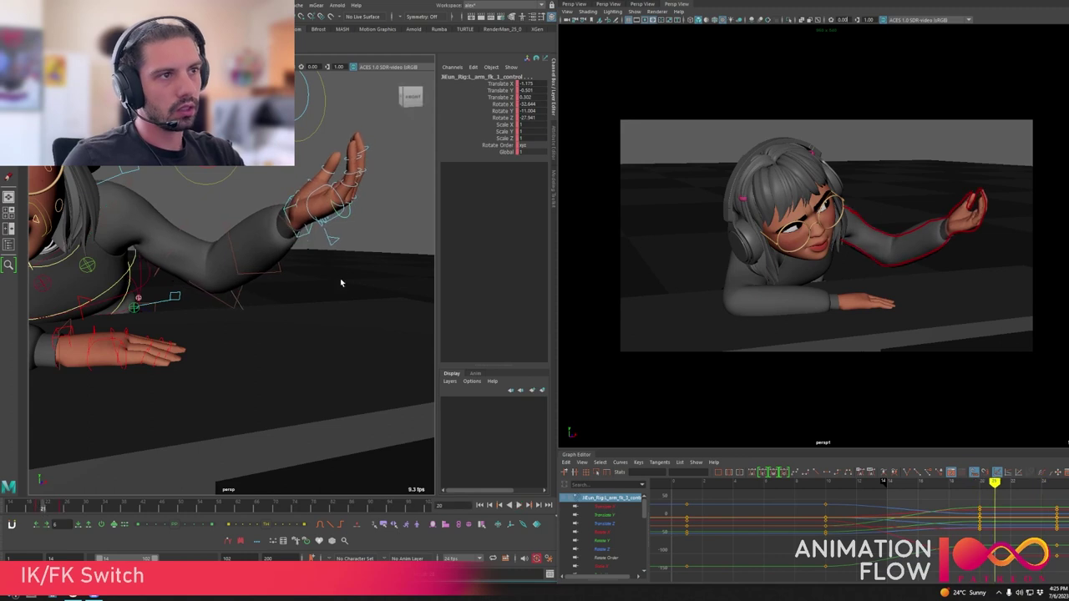
- Select the left arm's option control and play the IK-to-FK switch between frames 20 and 25 to check it
left_click(332, 241)
key("alt+v")
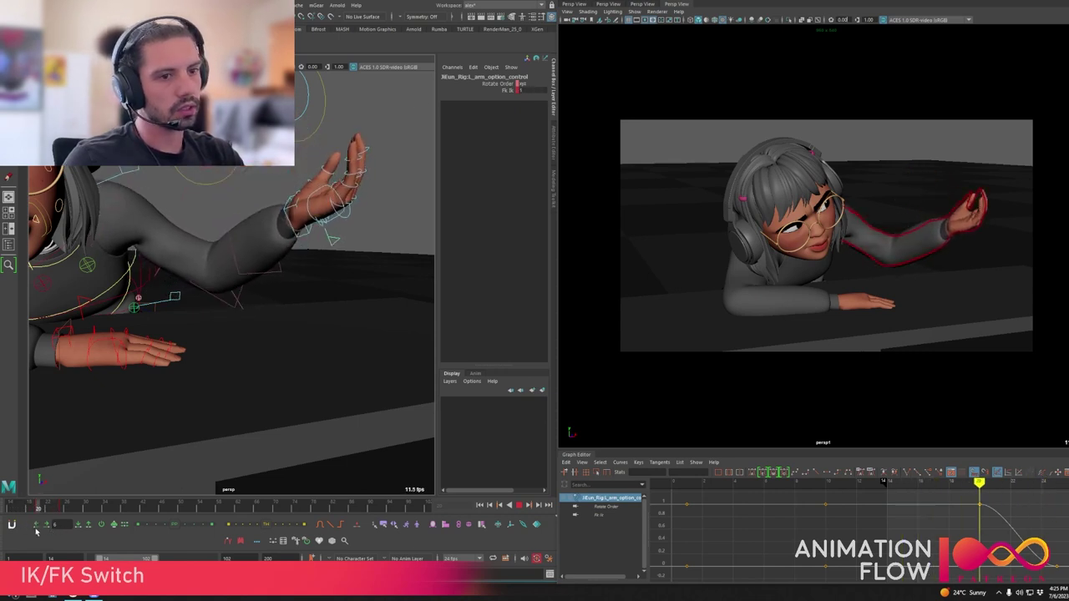
mouse_move(44, 524)
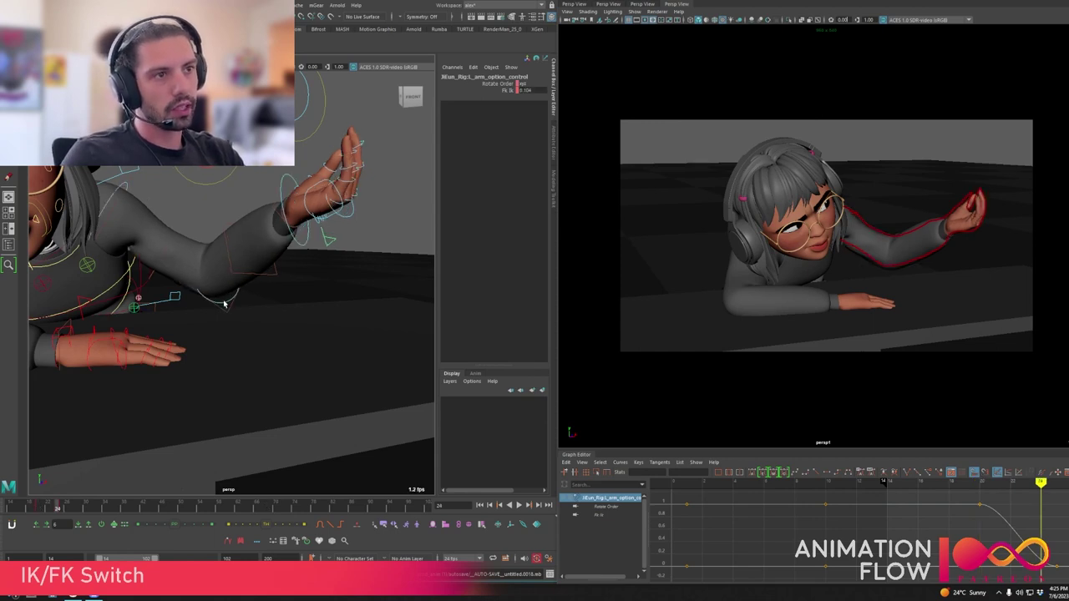
- At frame 25, rotate the left forearm's FK control to lower the forearm below the traced outline, and play back the motion
left_click(223, 304)
key("e")
left_click_drag(273, 259, 293, 282)
key("ctrl+z")
left_click(62, 506)
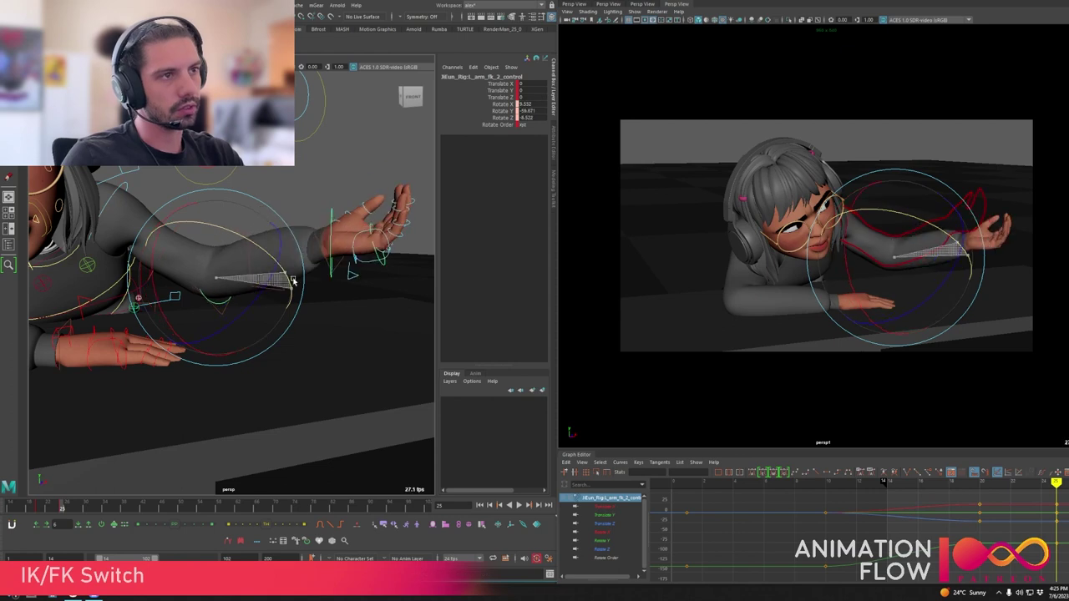
left_click_drag(26, 510, 61, 510)
key("alt+v")
left_click(38, 507)
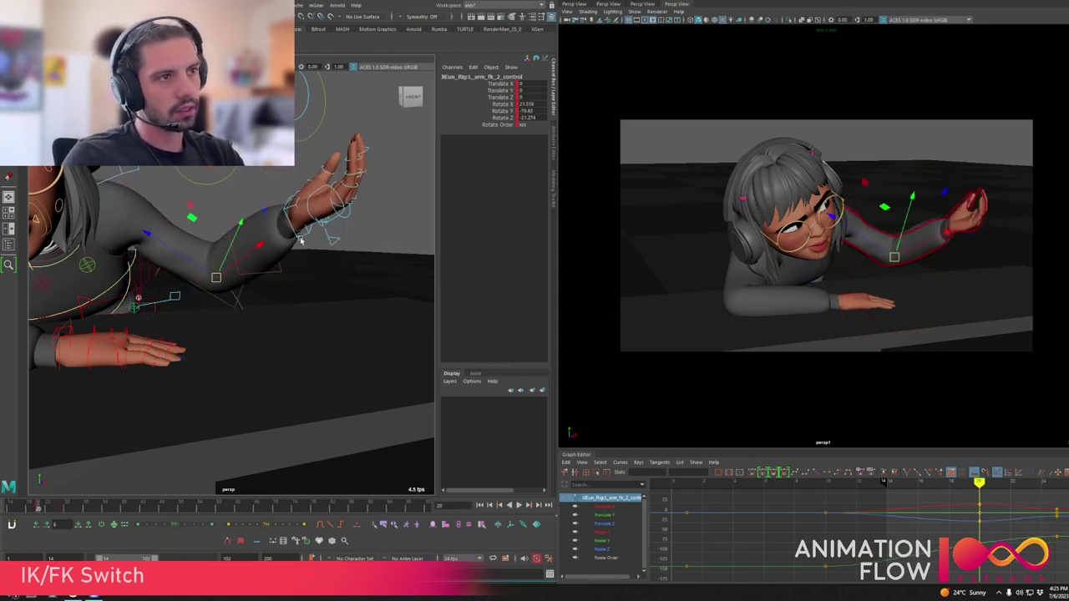
- Align the left hand's IK control to its FK hand control at frame 25 and play the result
key("alt+v")
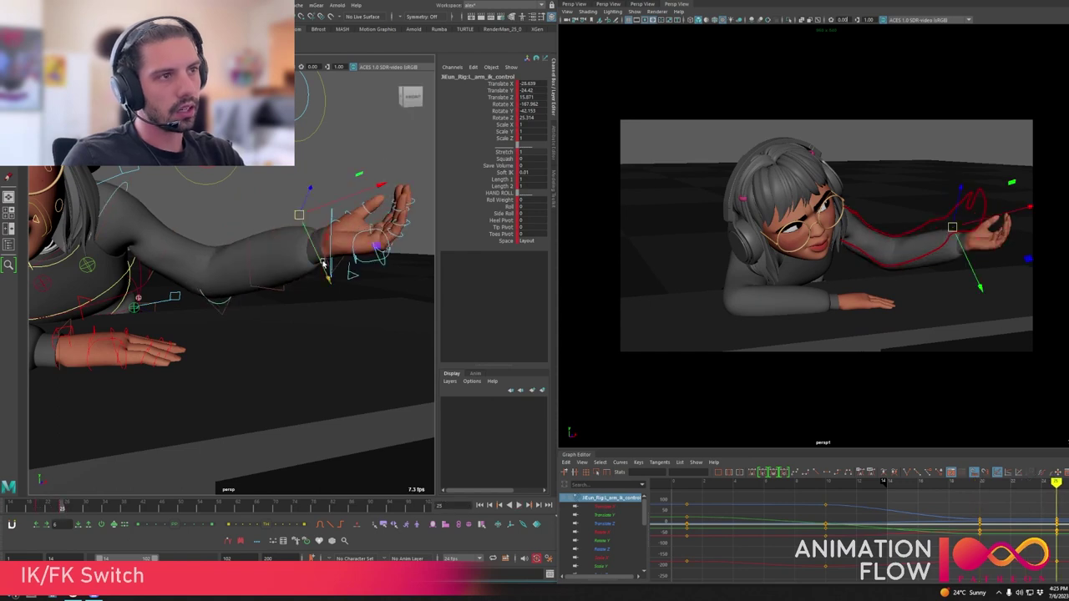
left_click(334, 232)
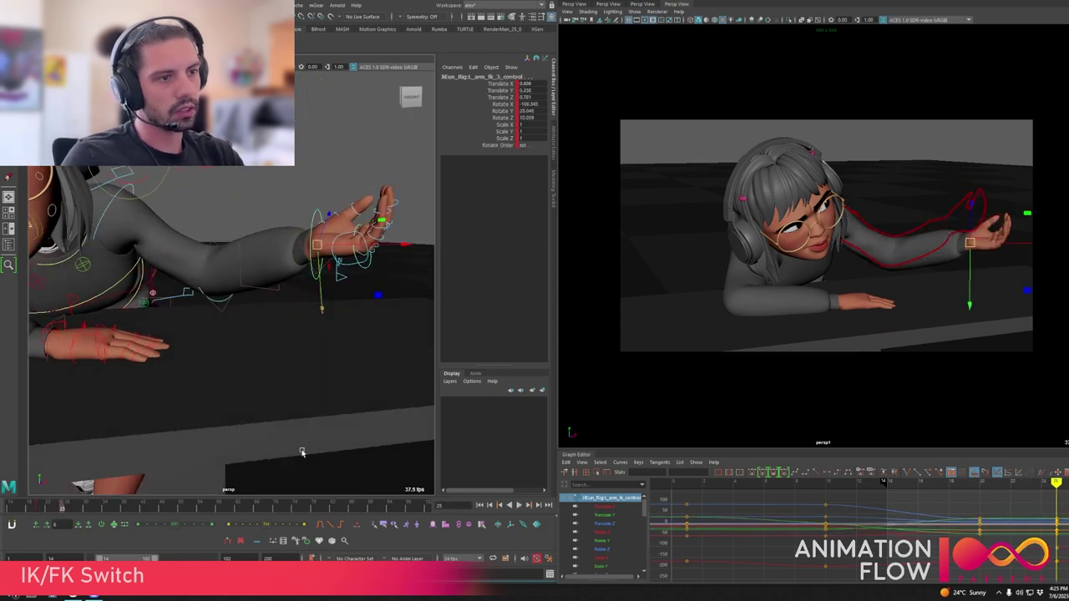
left_click(445, 525)
left_click(24, 506)
key("alt+v")
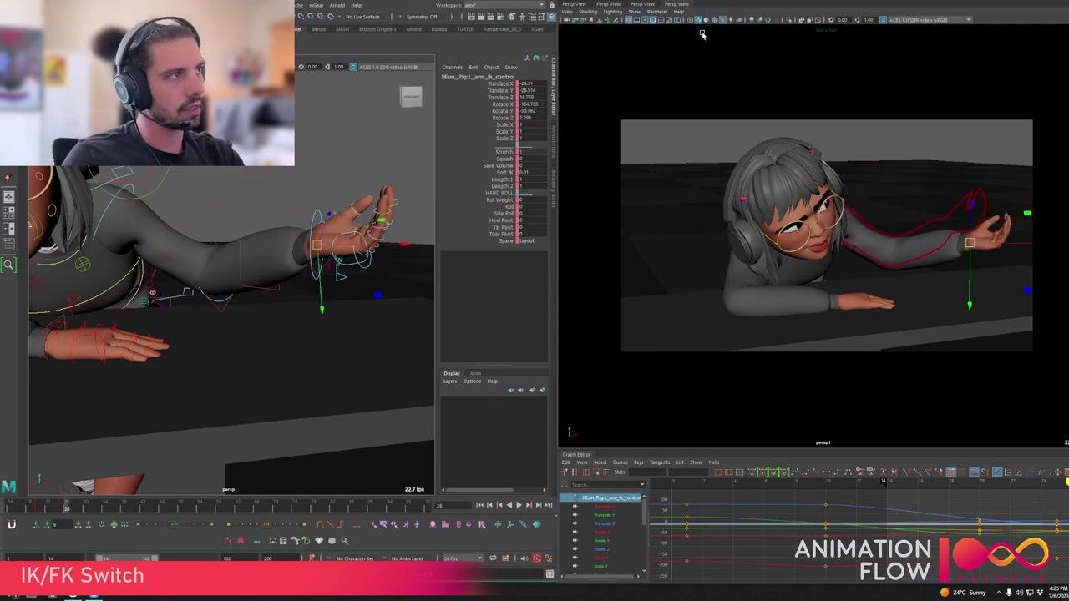
- Remove the grease pencil outline of the arm and play the animation to review the IK-to-FK switch
right_click(85, 501)
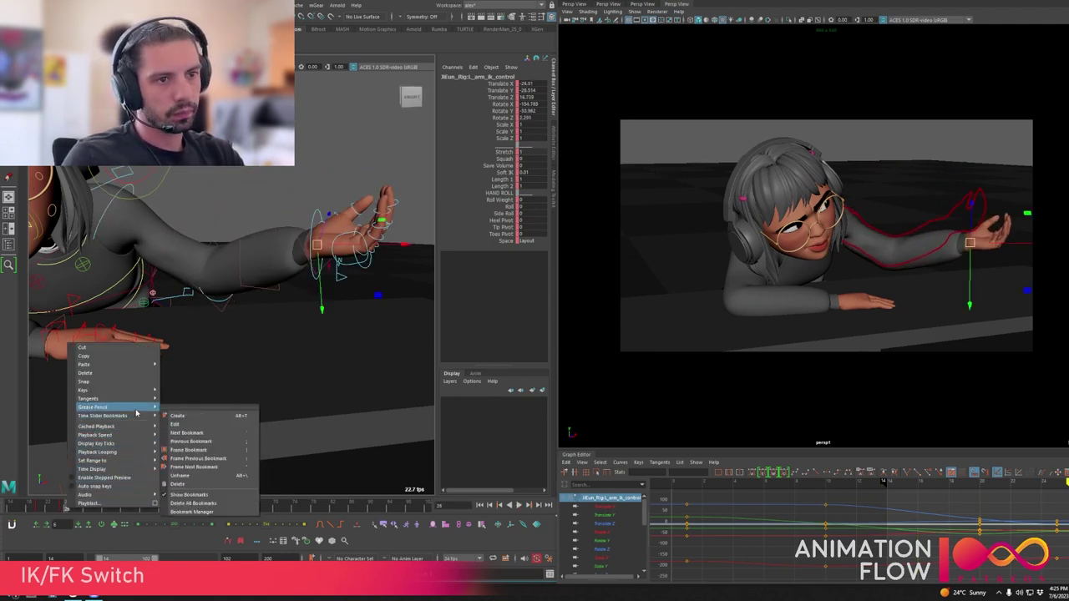
mouse_move(116, 406)
left_click(251, 436)
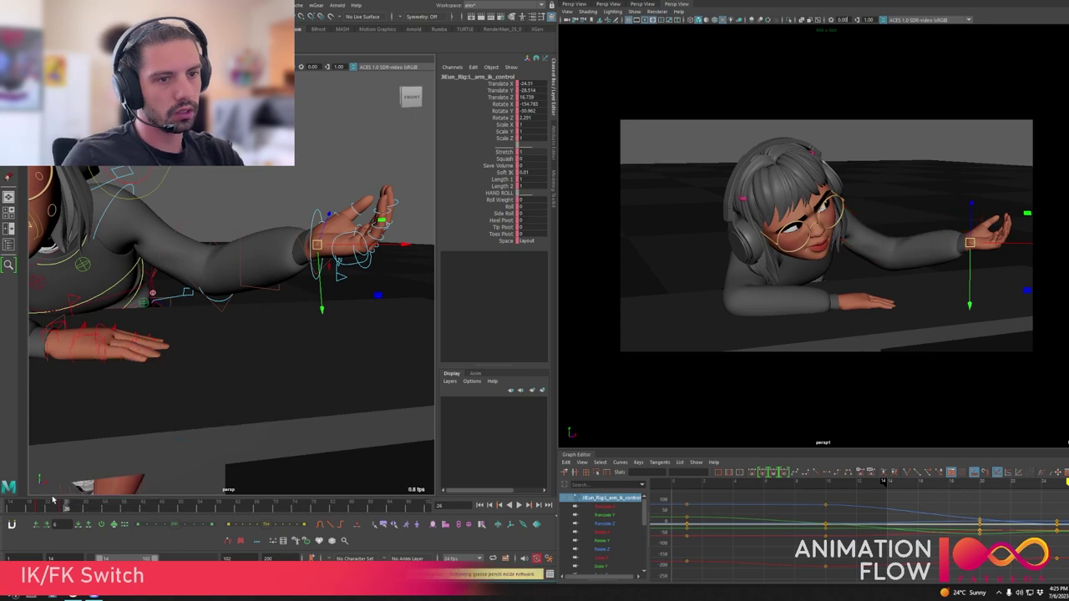
key("alt+v")
left_click(27, 511)
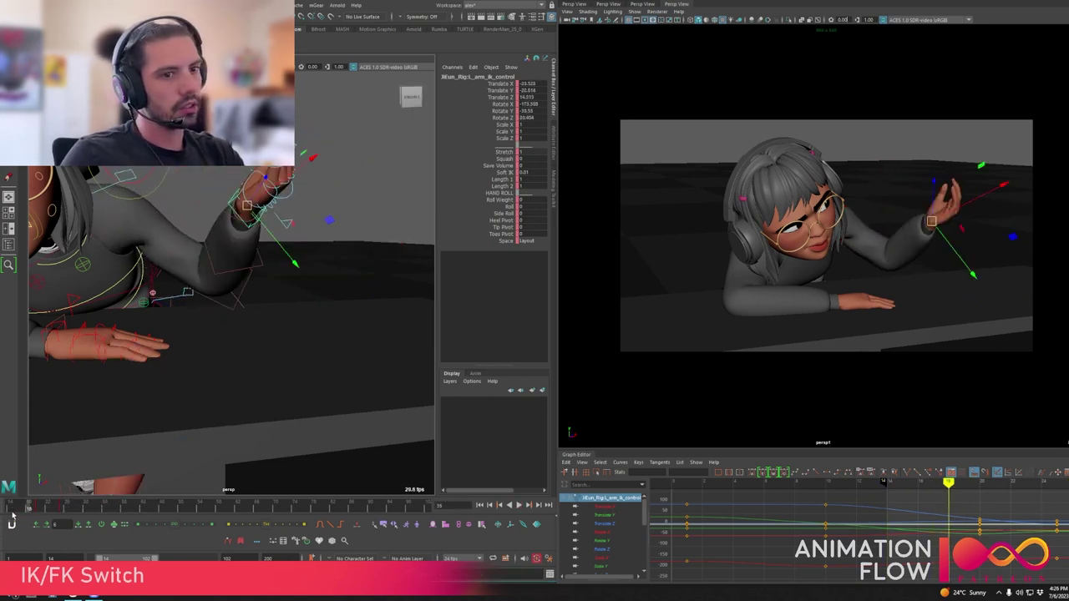
key("alt+v")
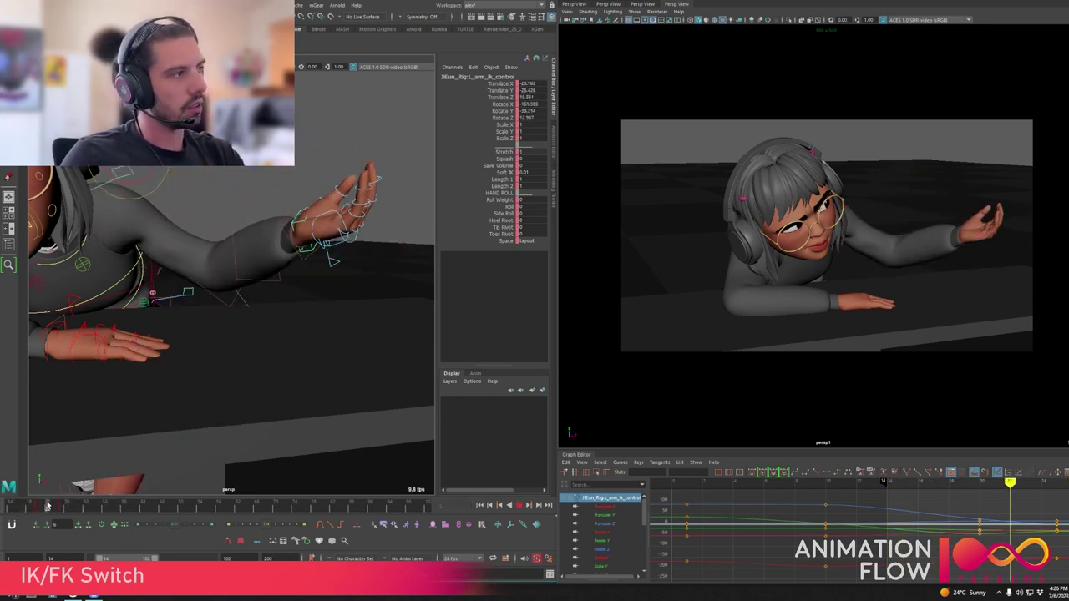
- Play back and scrub the left arm's motion up to frame 25 to examine the elbow during the IK-to-FK switch
key("alt+v")
left_click_drag(30, 511, 38, 511)
left_click(62, 508)
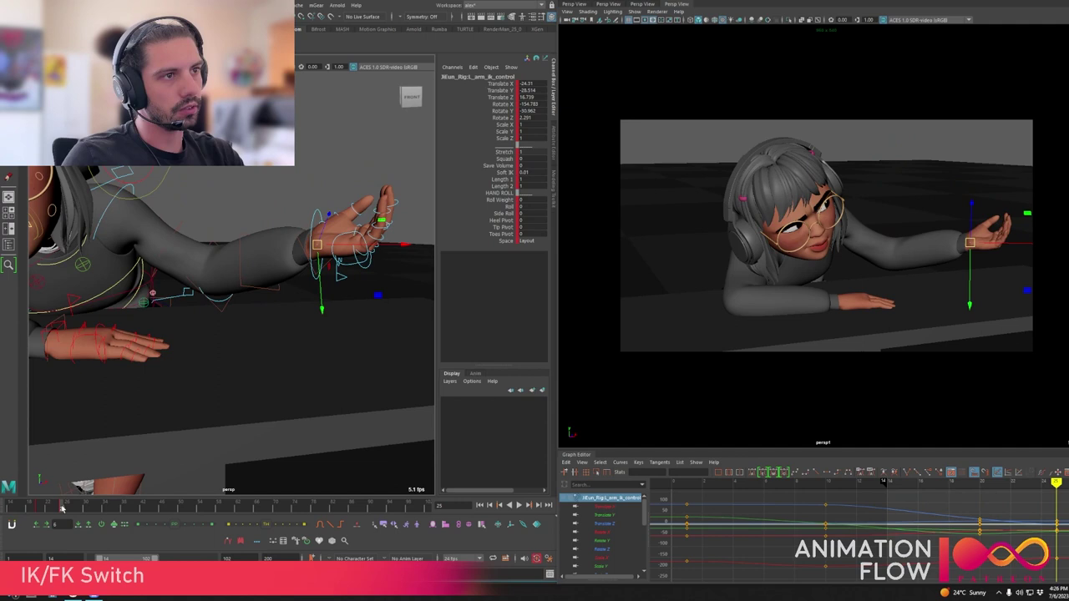
key("alt+v")
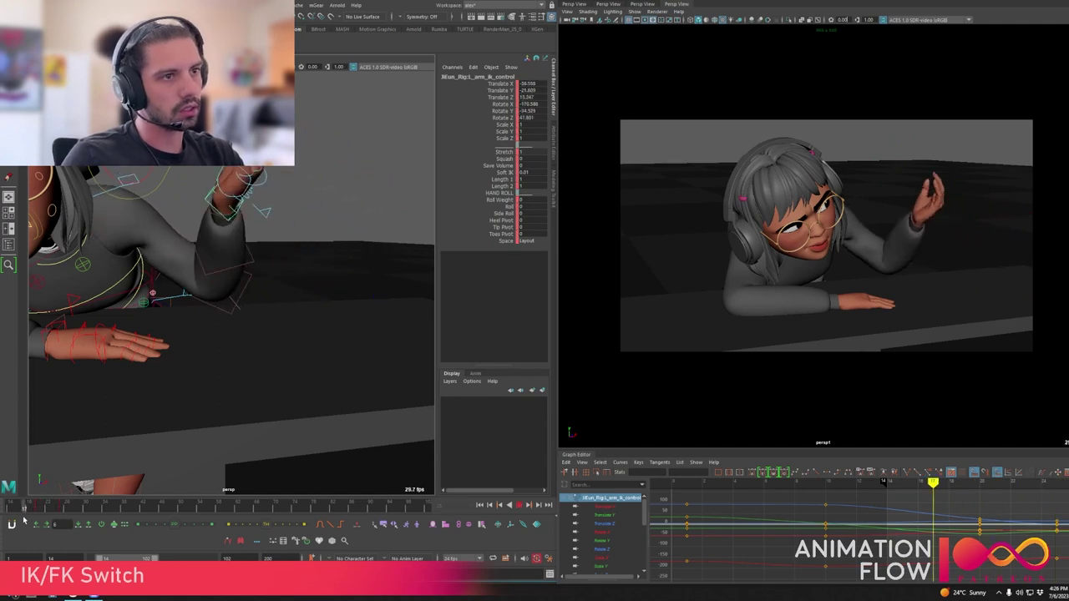
left_click(56, 509)
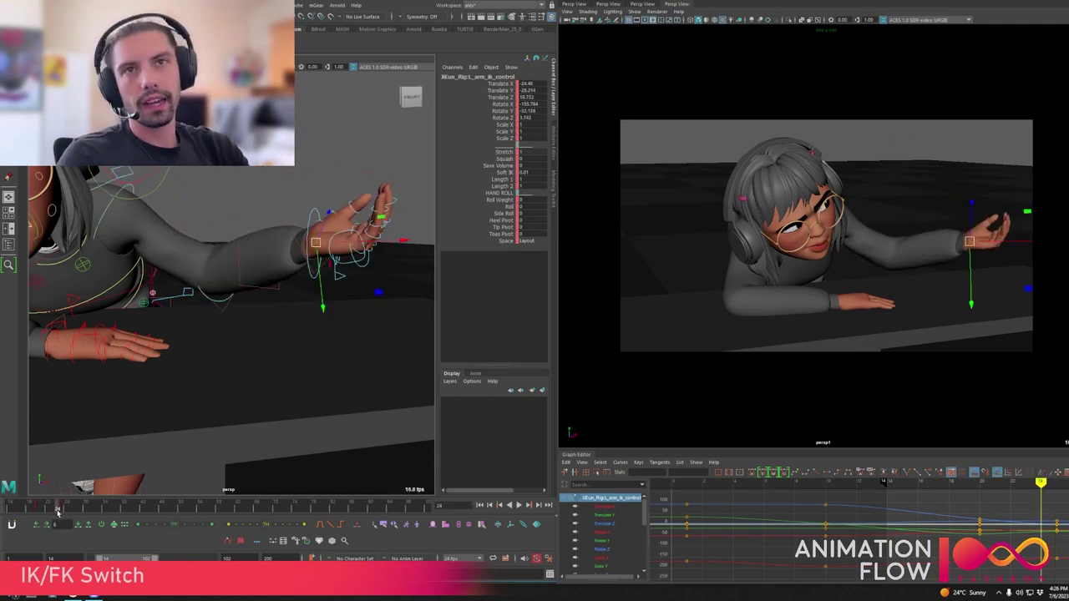
key("alt+v")
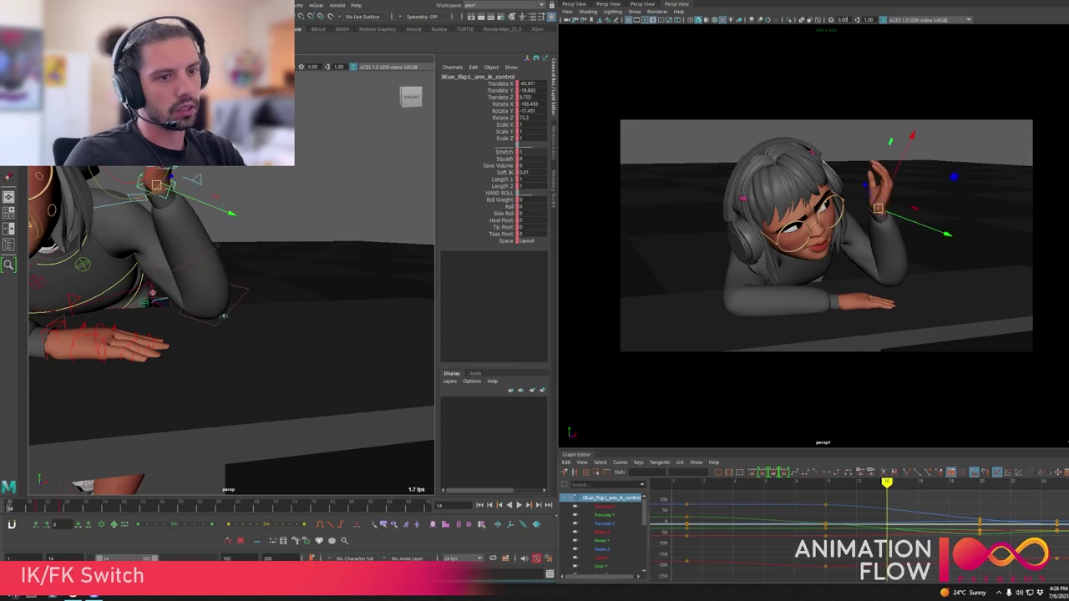
key("alt+v")
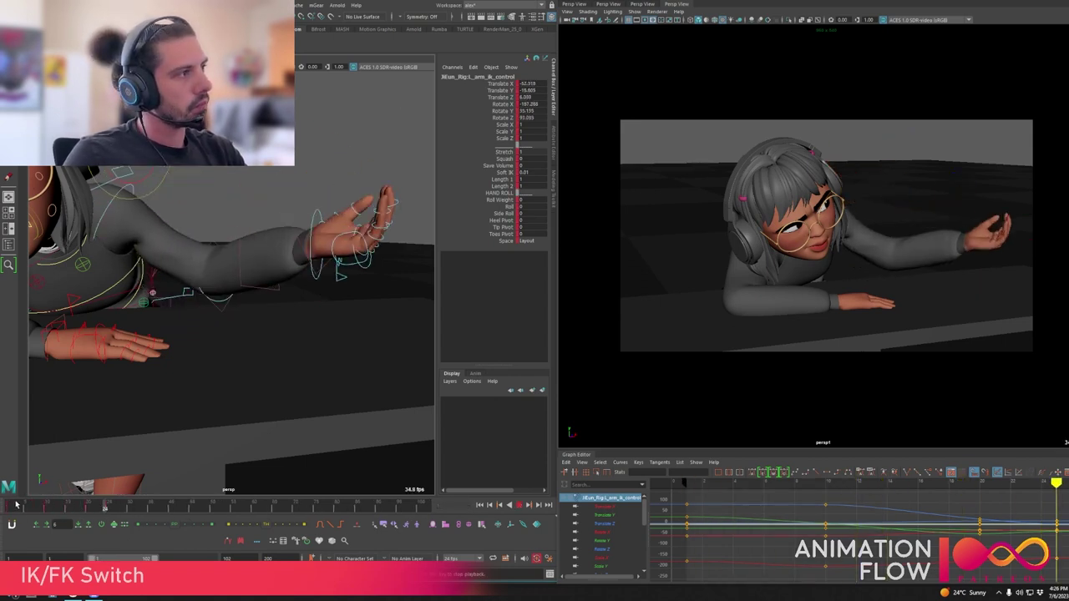
key("alt+v")
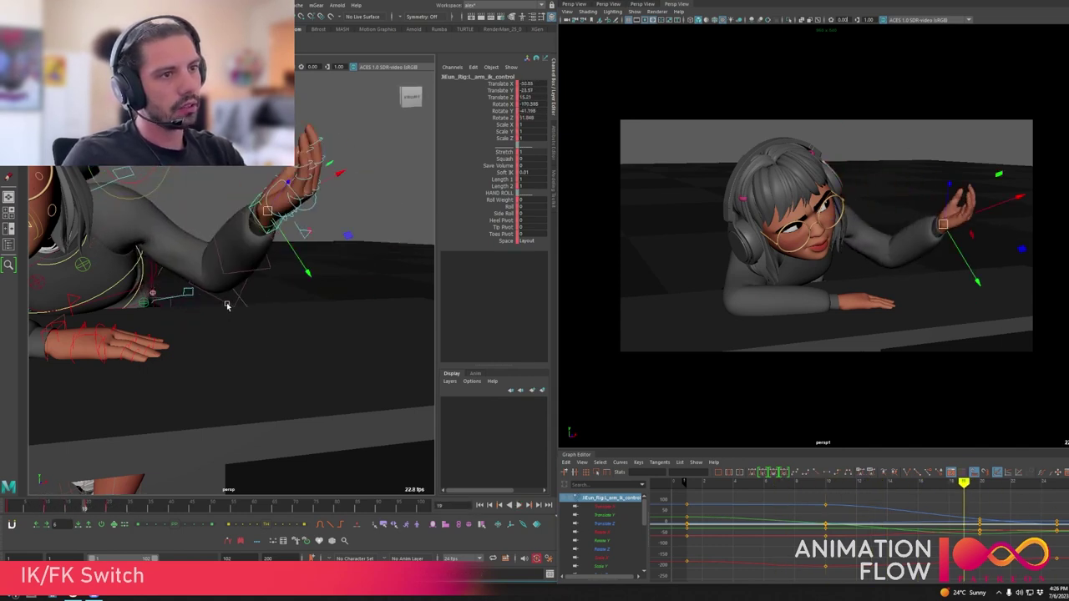
- Select the left elbow's bend control and shift it slightly at around frame 18
left_click(226, 303)
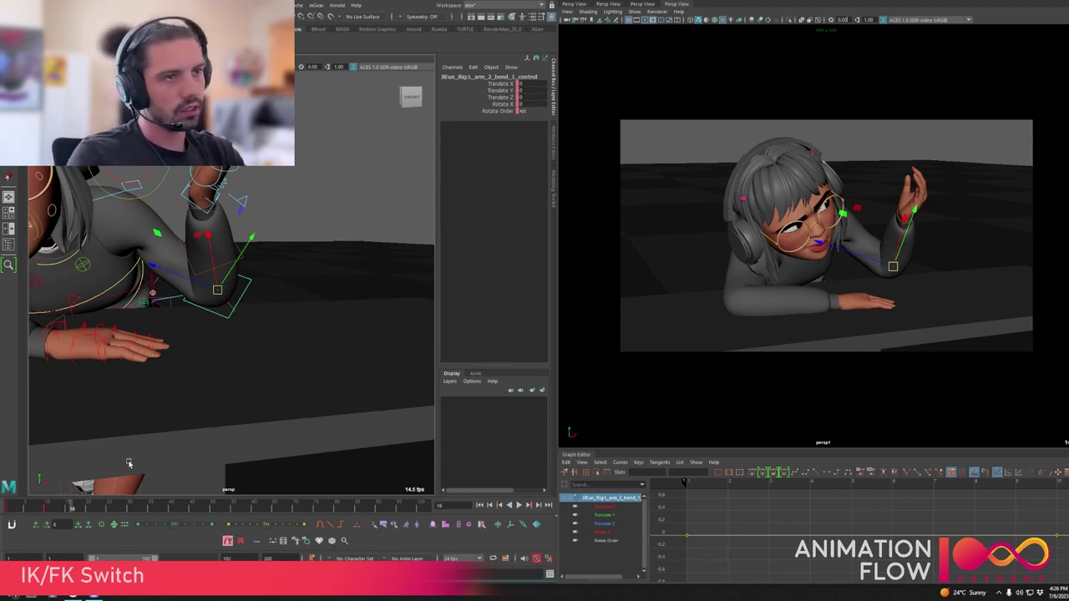
left_click_drag(80, 508, 81, 511)
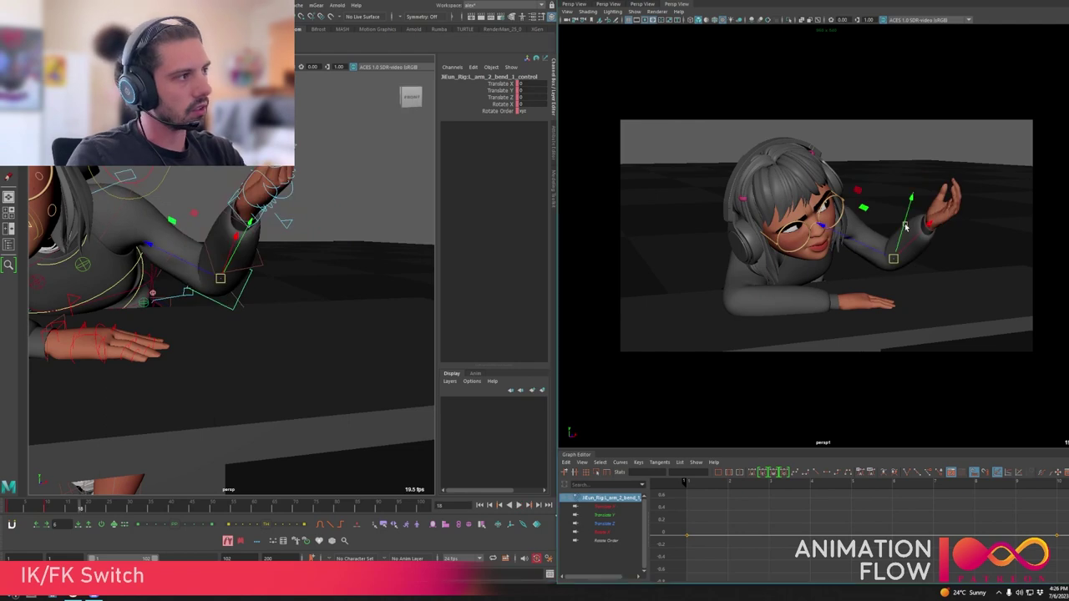
left_click_drag(906, 228, 886, 218)
- Keep the rig control curves hidden in the camera view and create a motion trail for the left elbow's bend control
left_click(637, 15)
left_click(647, 45)
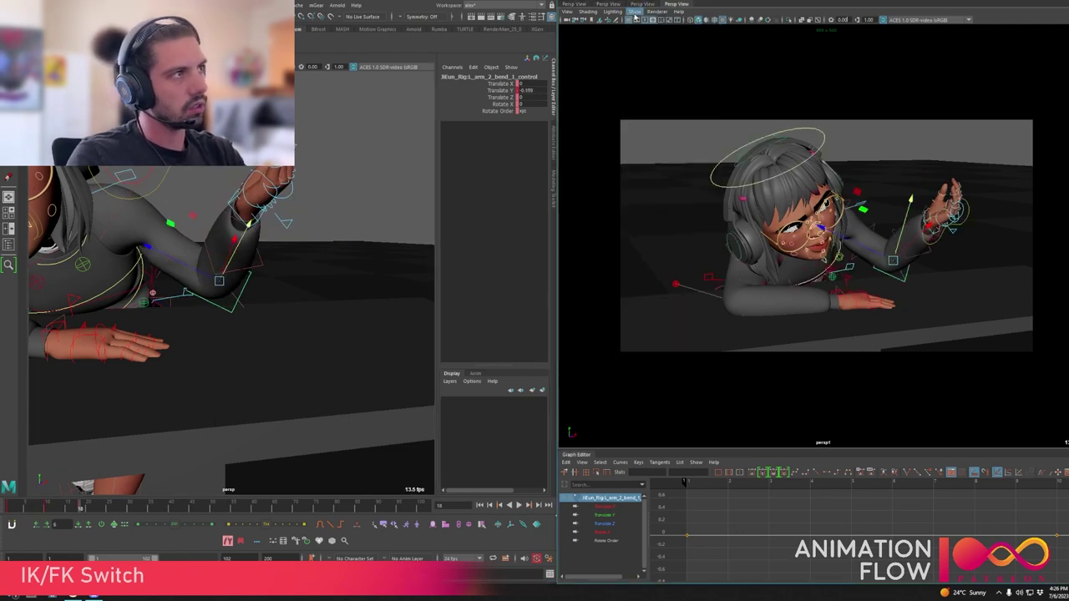
left_click(634, 11)
left_click(647, 72)
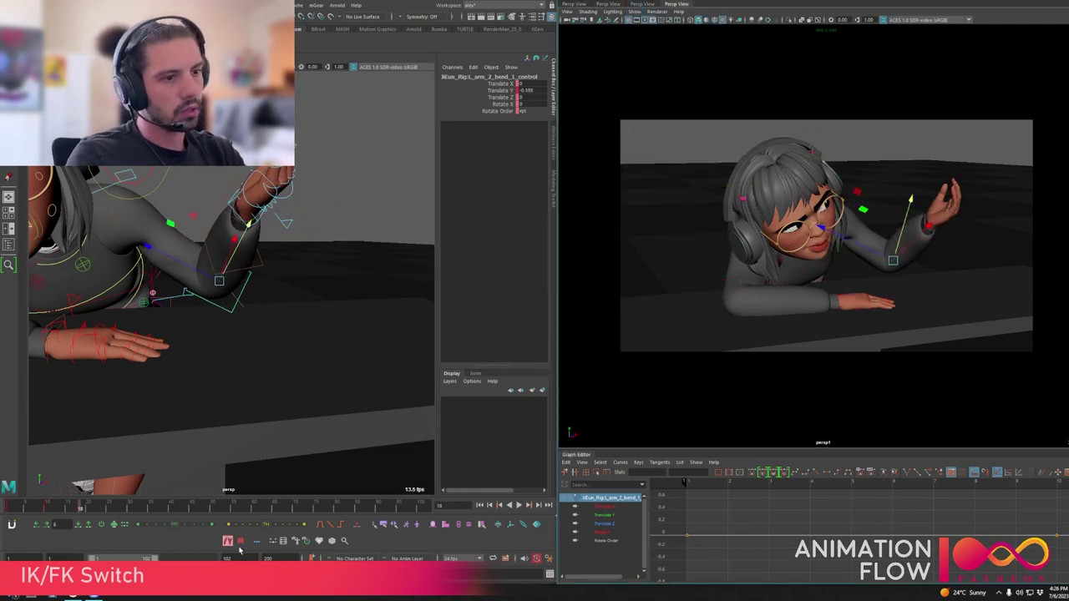
left_click(228, 541)
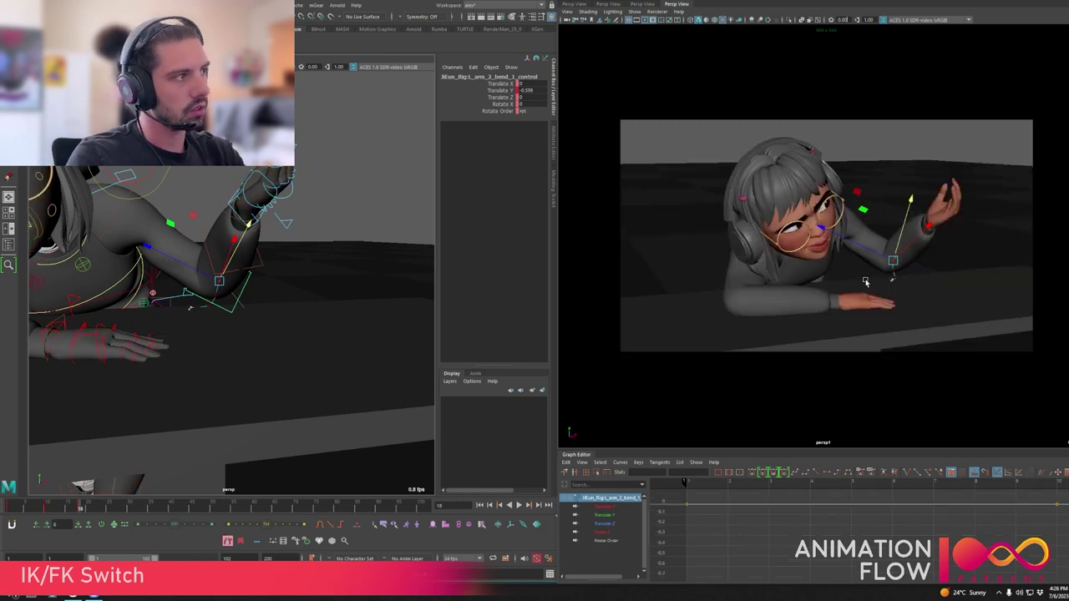
- Reposition the elbow bend control around frames 24 and 25 to smooth its arc along the motion trail, and remove the trail
scroll(882, 269, "up", 5)
right_click_drag(822, 256, 817, 257)
left_click_drag(38, 508, 93, 510)
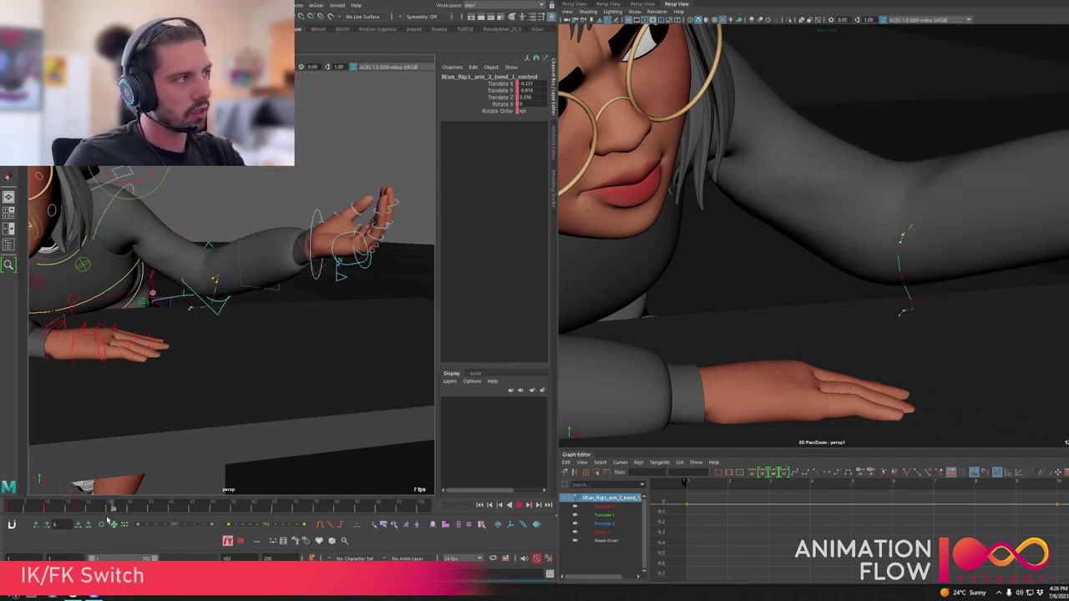
left_click(108, 508)
left_click_drag(903, 239, 912, 241)
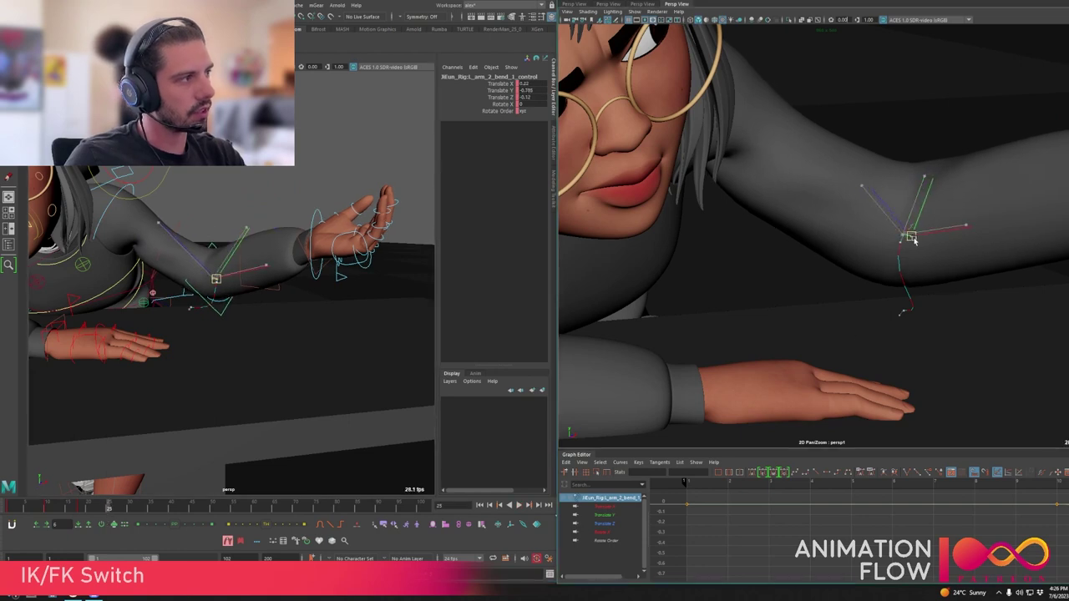
mouse_move(100, 510)
left_mouse_down()
mouse_move(65, 514)
mouse_move(106, 515)
left_mouse_up()
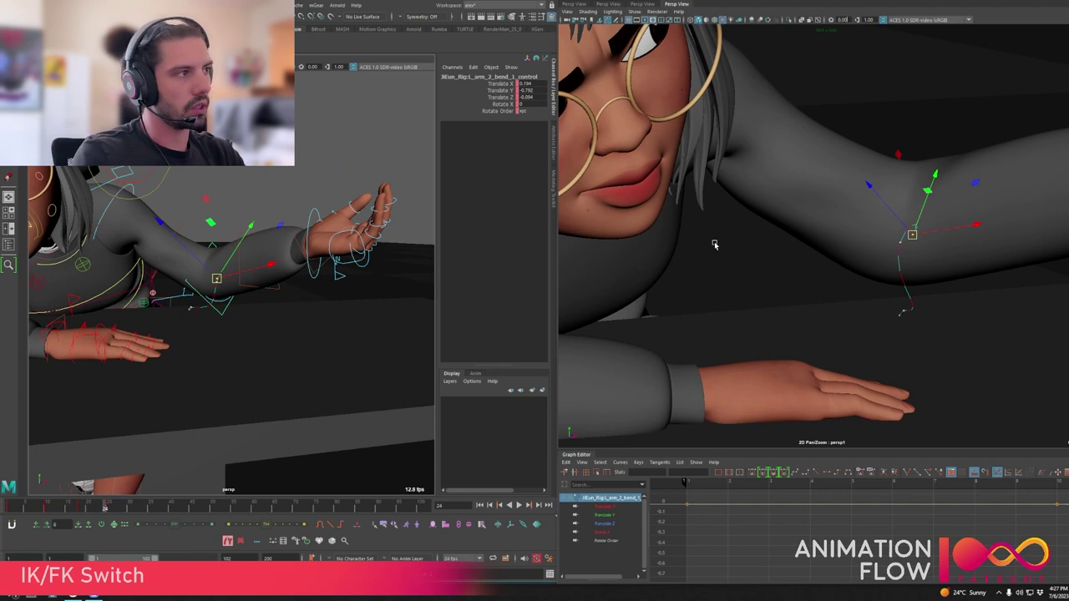
key("backslash")
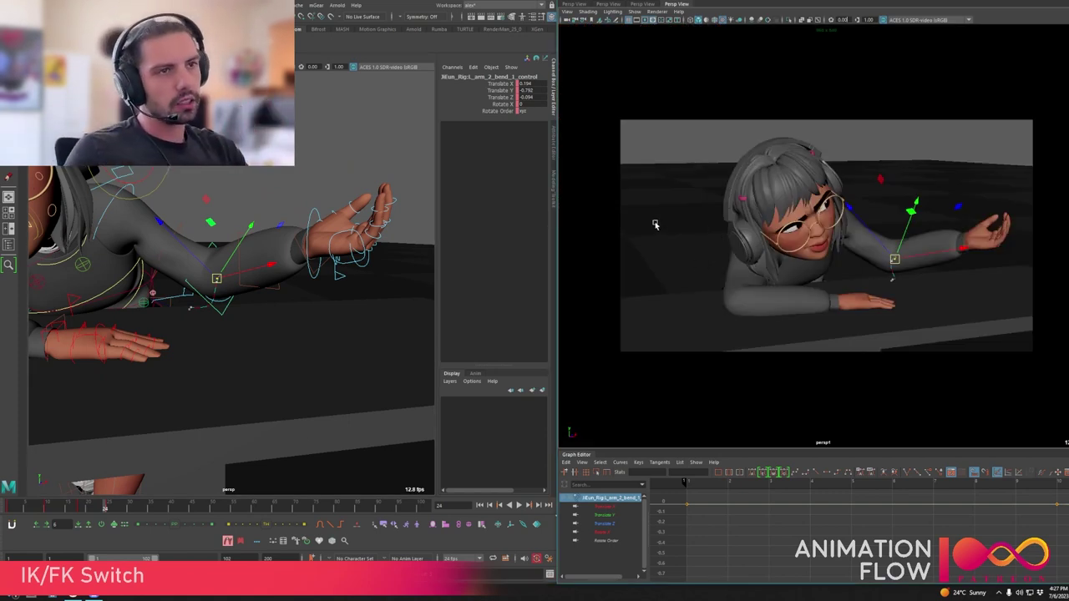
left_click(226, 544)
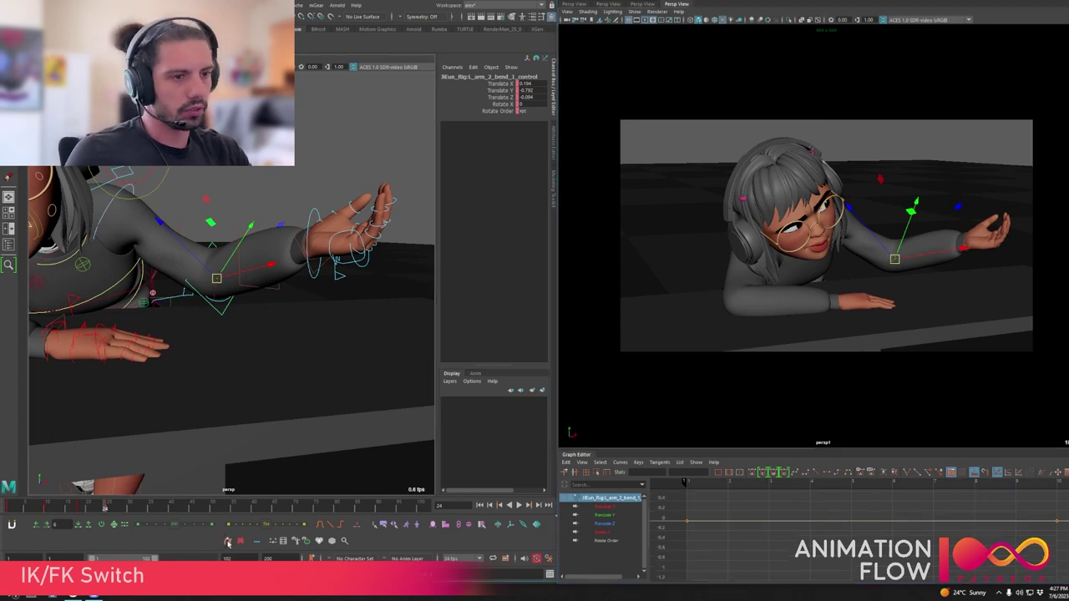
- Select the left arm's FK controls together with the elbow bend control and play the animation from the start to review the motion
left_click_drag(285, 282, 241, 261, "alt")
left_click(275, 301)
left_click(327, 283)
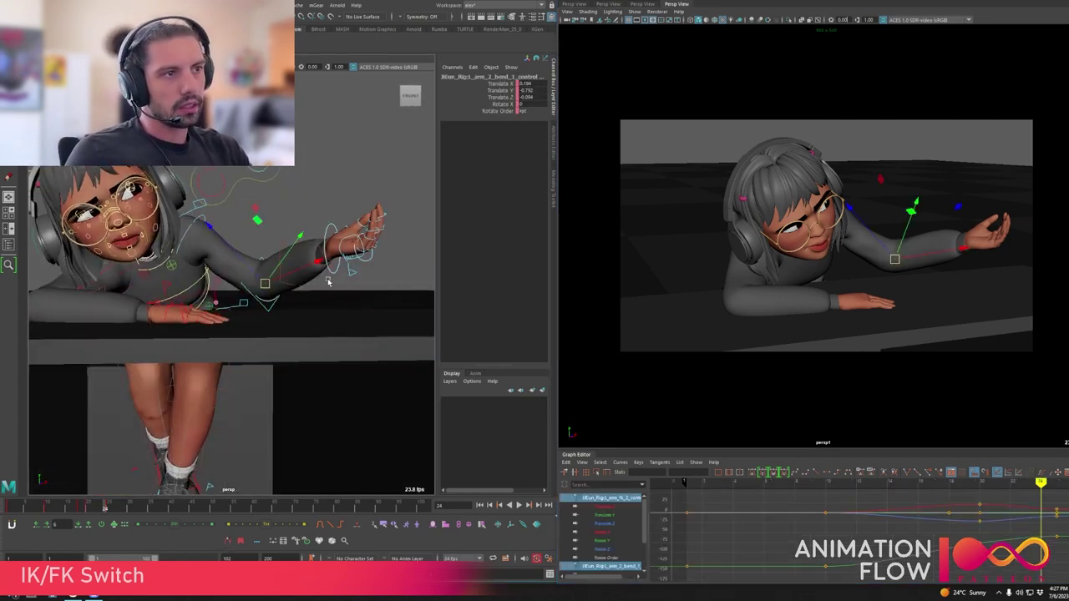
left_click(336, 274, "shift")
left_click(204, 223, "shift")
left_click_drag(104, 504, 19, 503)
key("alt+v")
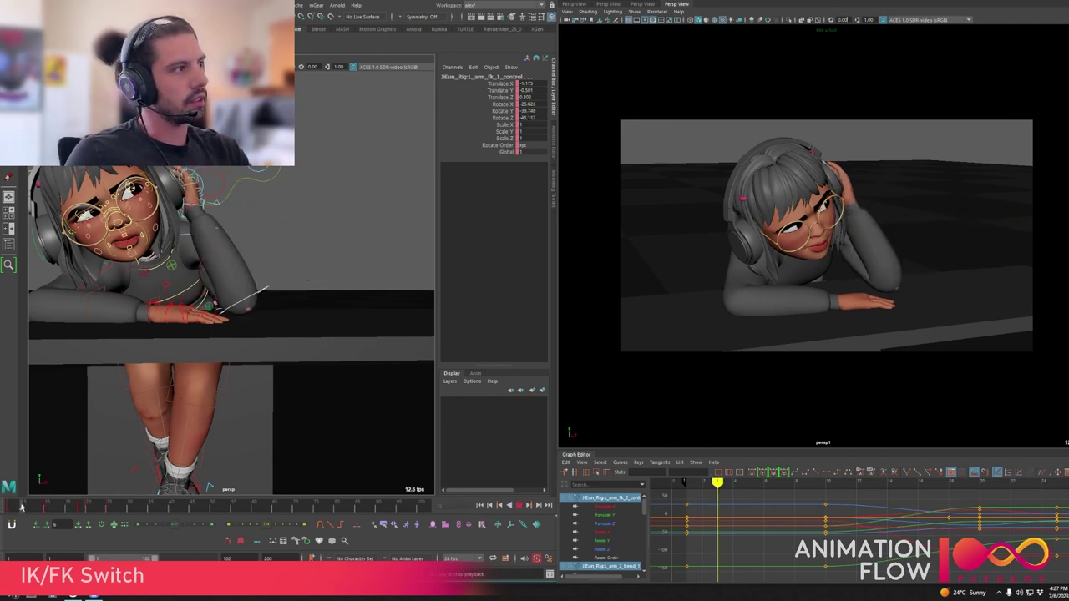
key("alt+v")
left_click(38, 506)
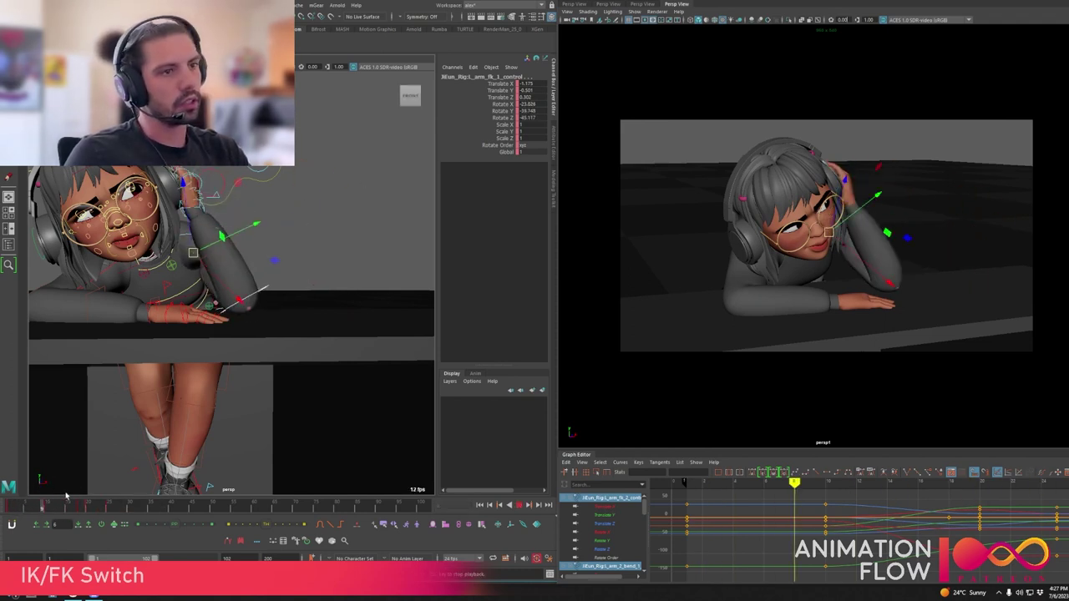
key("alt+v")
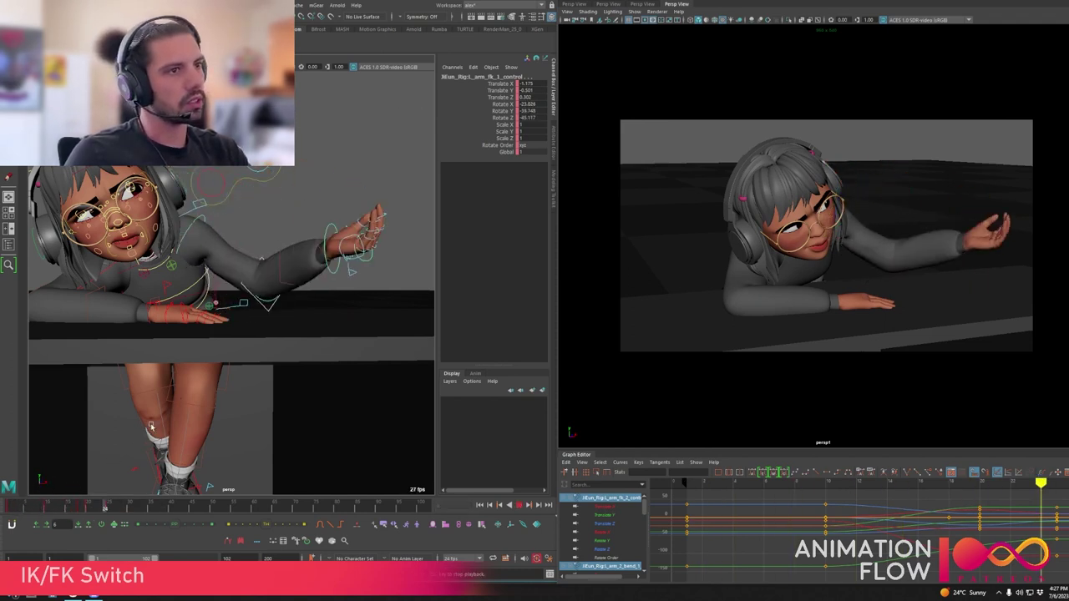
key("alt+v")
- At frame 15, rotate and move the left hand's IK control so the hand bends toward the head, and play back the motion
left_click_drag(20, 507, 67, 506)
key("q")
left_click(273, 226)
key("e")
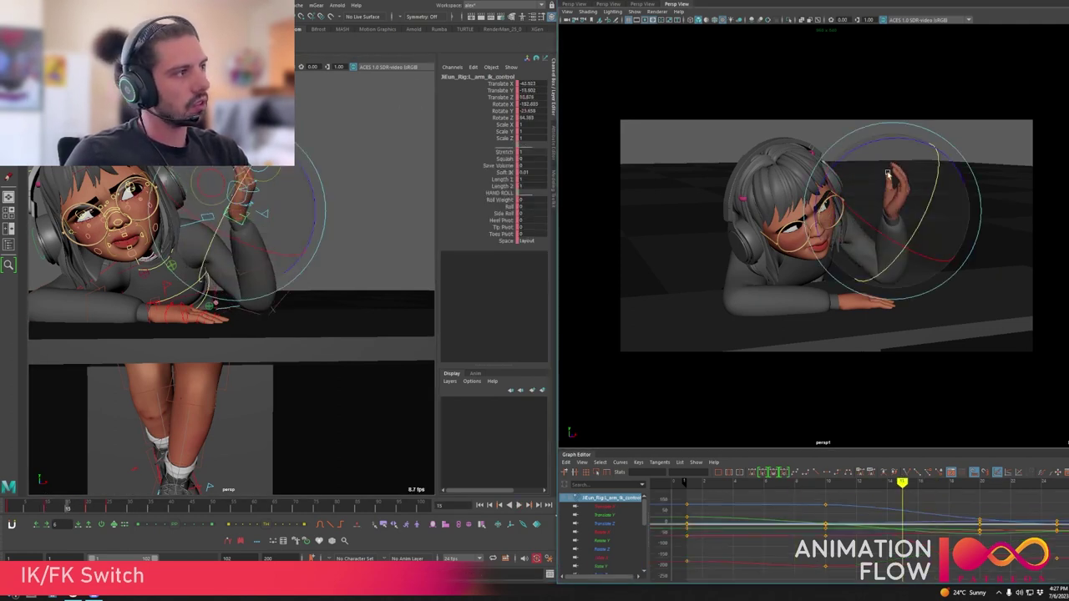
key("w")
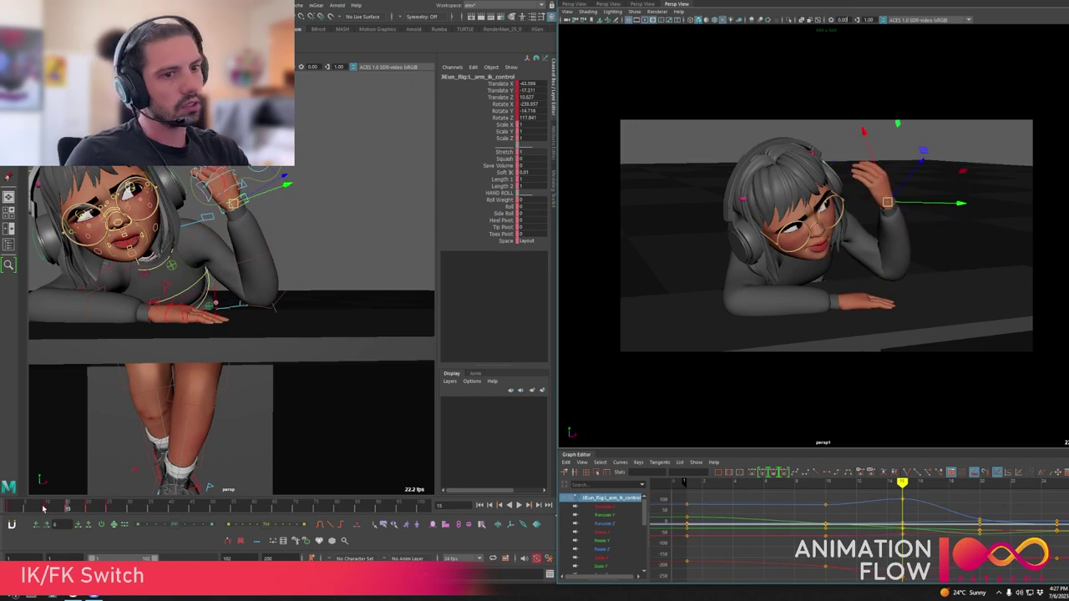
left_click(44, 507)
key("alt+v")
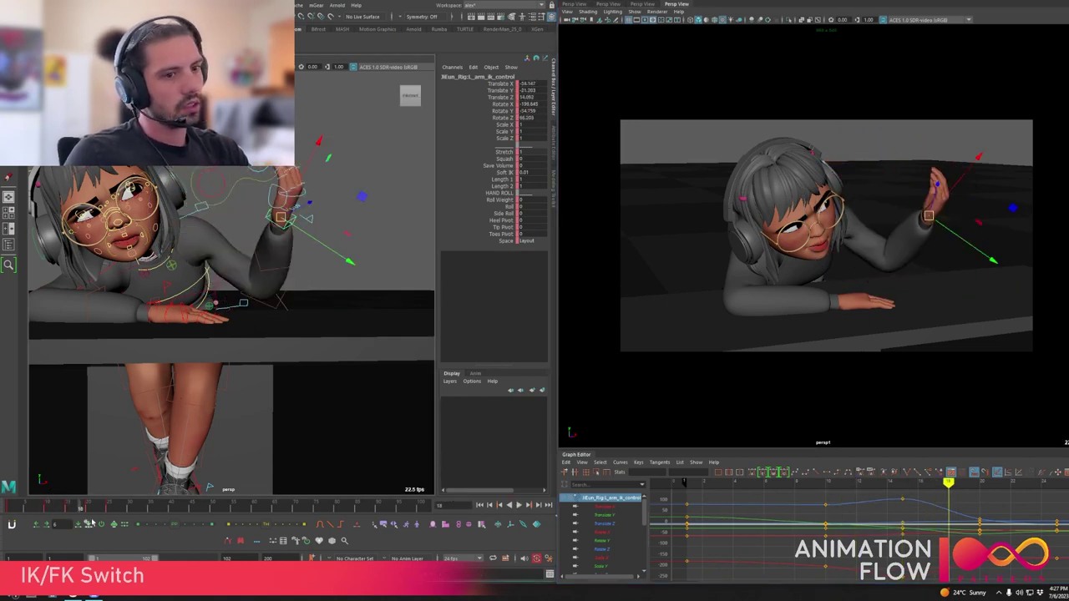
key("alt+v")
- At frame 20, rotate the left hand's IK control to bend the hand back toward the head, and play the result
key("e")
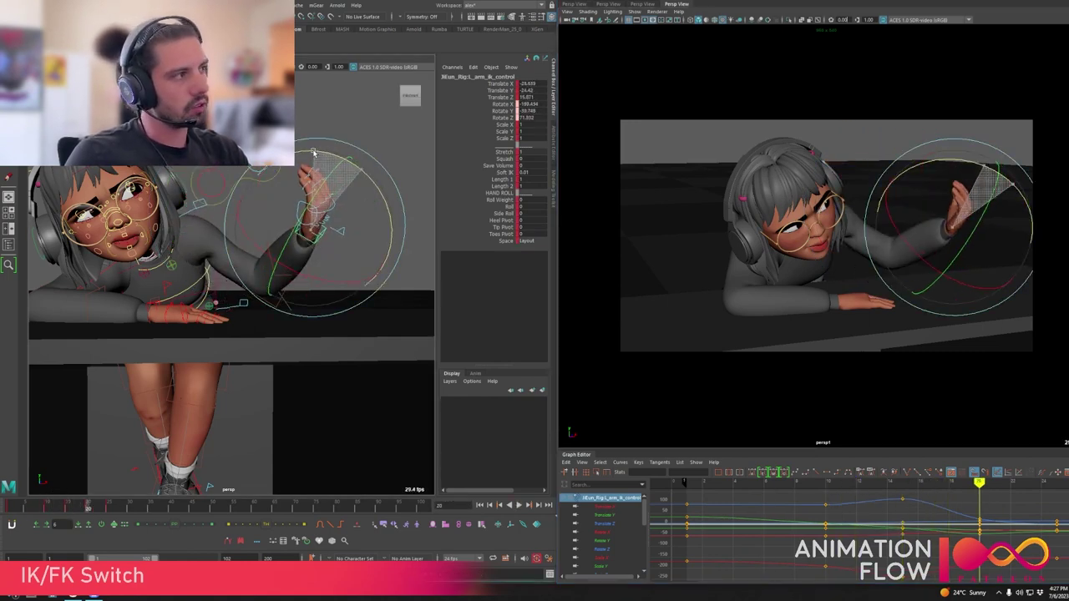
key("alt+v")
key("alt+v")
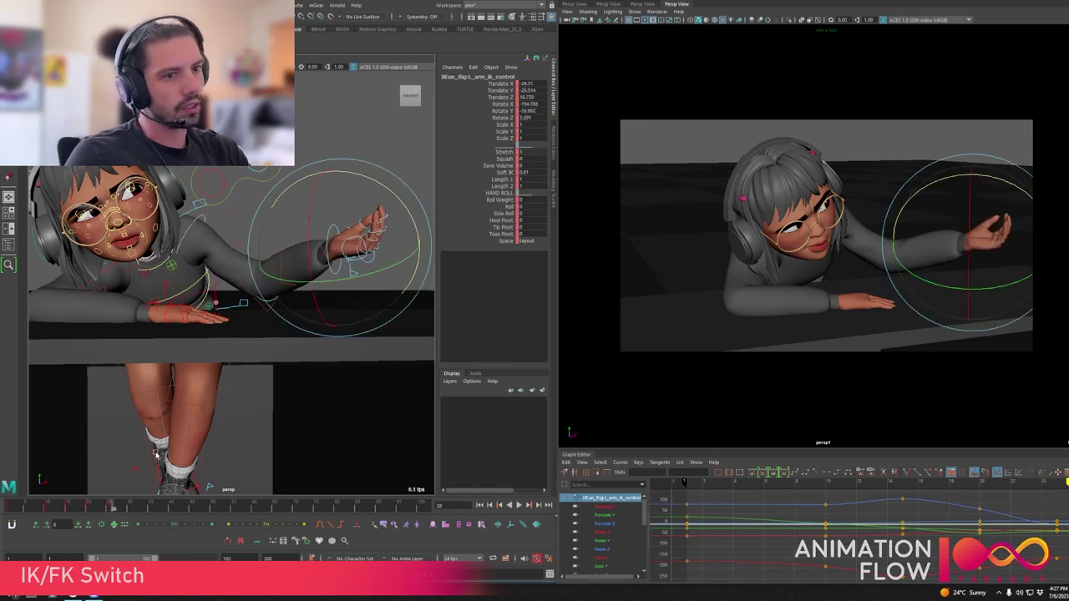
- At frame 20, rotate the left hand's FK control to match the hand's new IK pose, and play the animation
key("w")
left_click(327, 270)
left_click(92, 507)
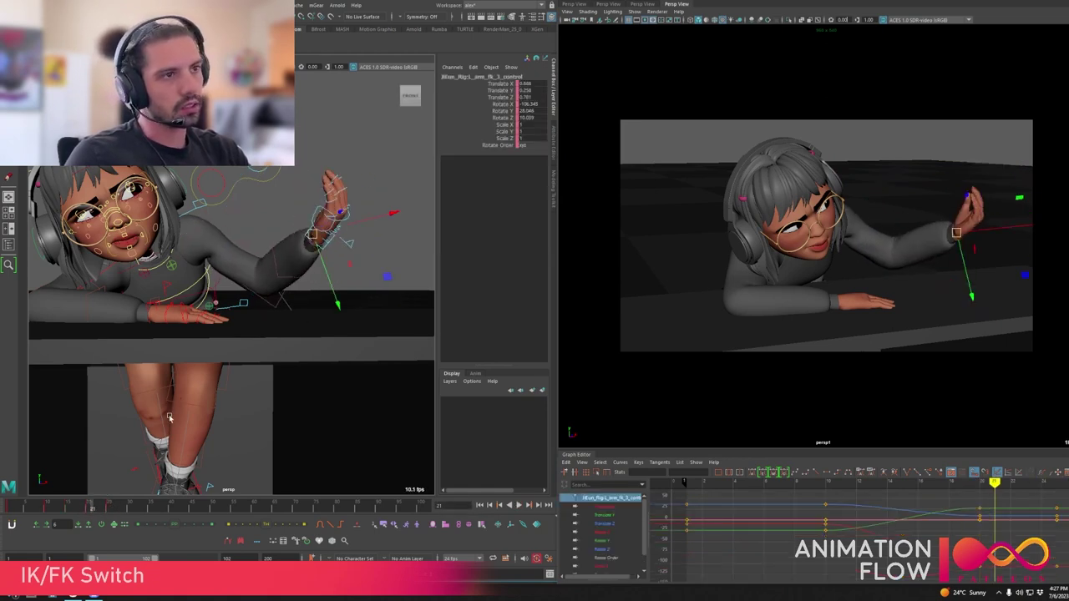
key("e")
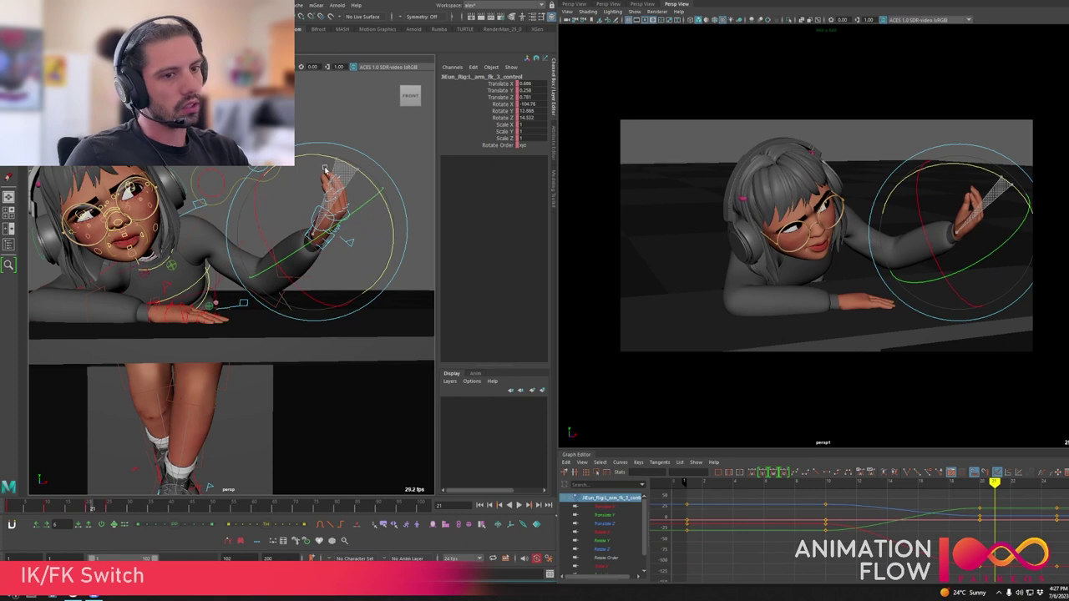
key("ctrl+z")
left_click(90, 507)
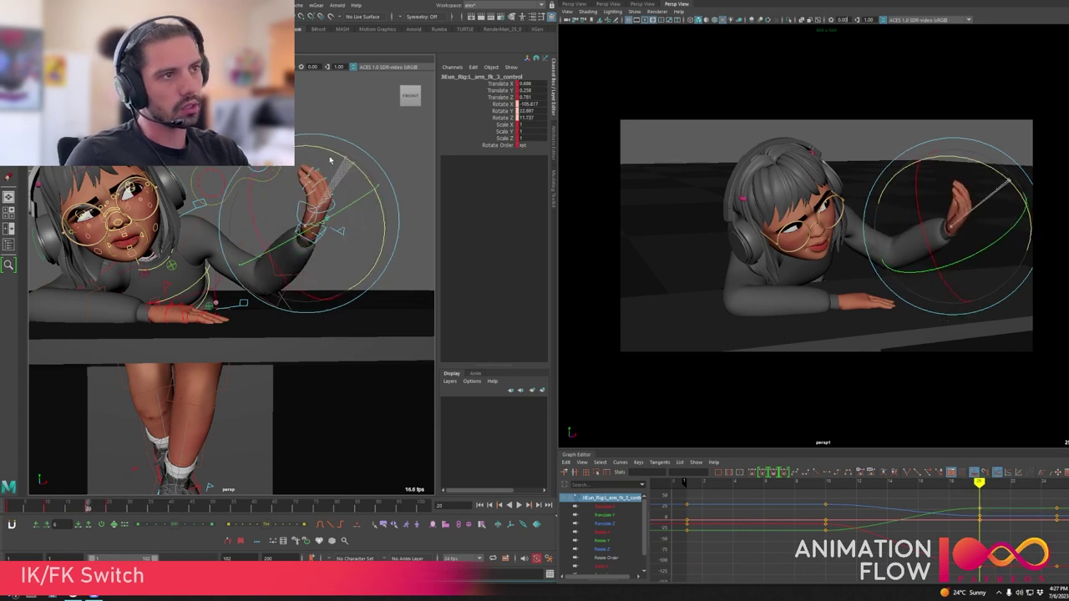
key("period")
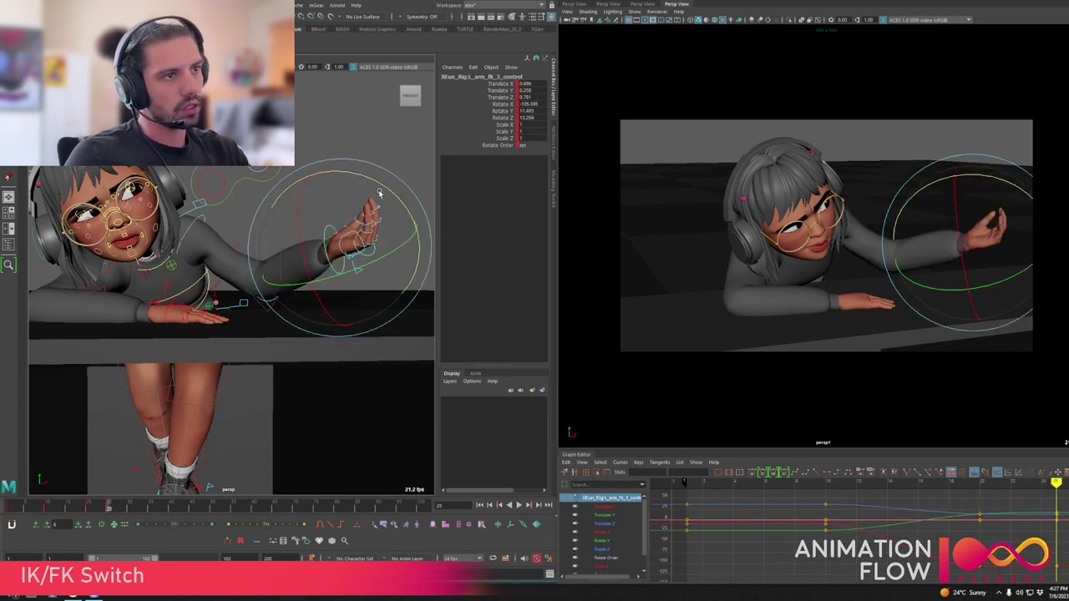
left_click(518, 504)
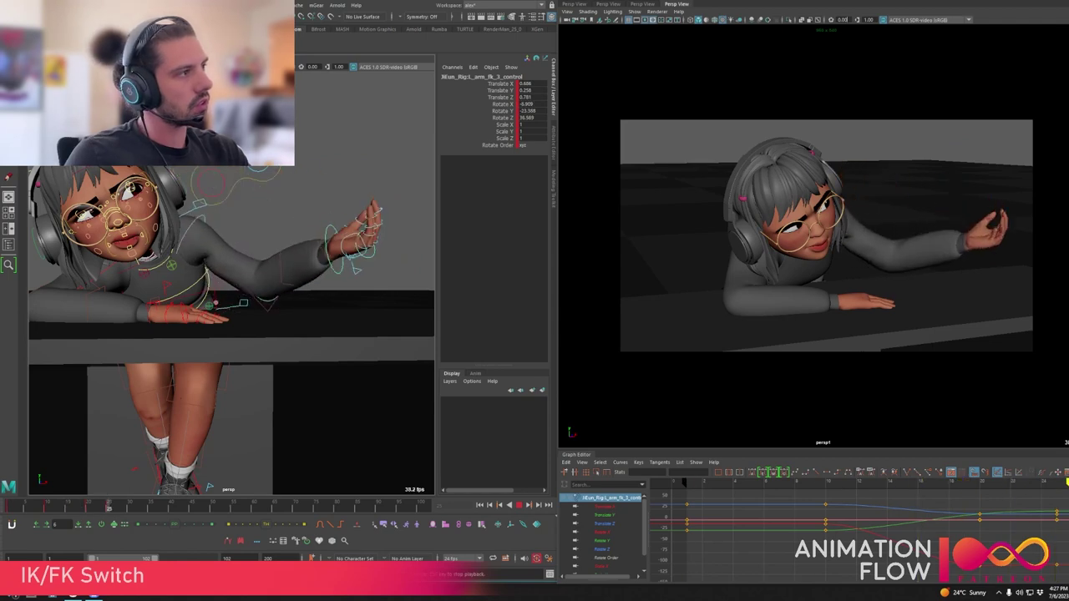